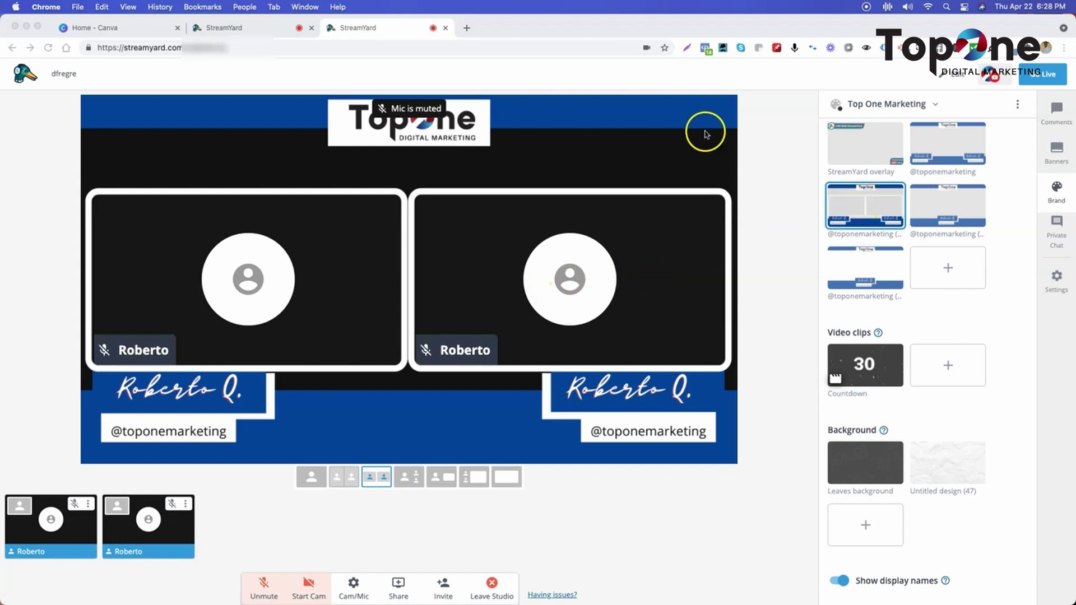
- Compare overlay options on the StreamYard stage, settling on the two-framed-box overlay
click(866, 204)
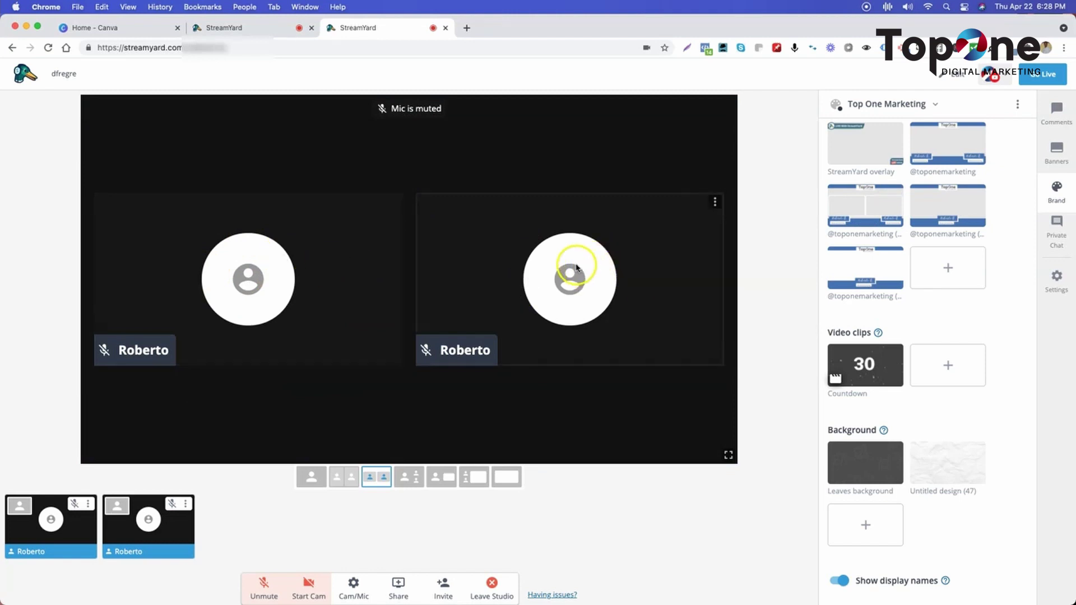
mouse_move(865, 205)
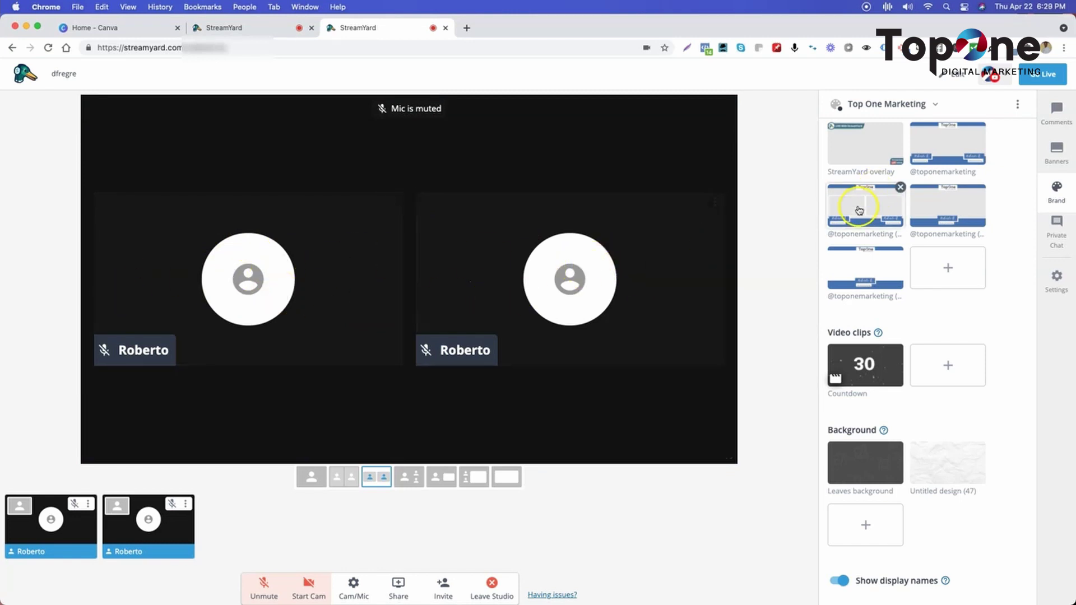
click(856, 207)
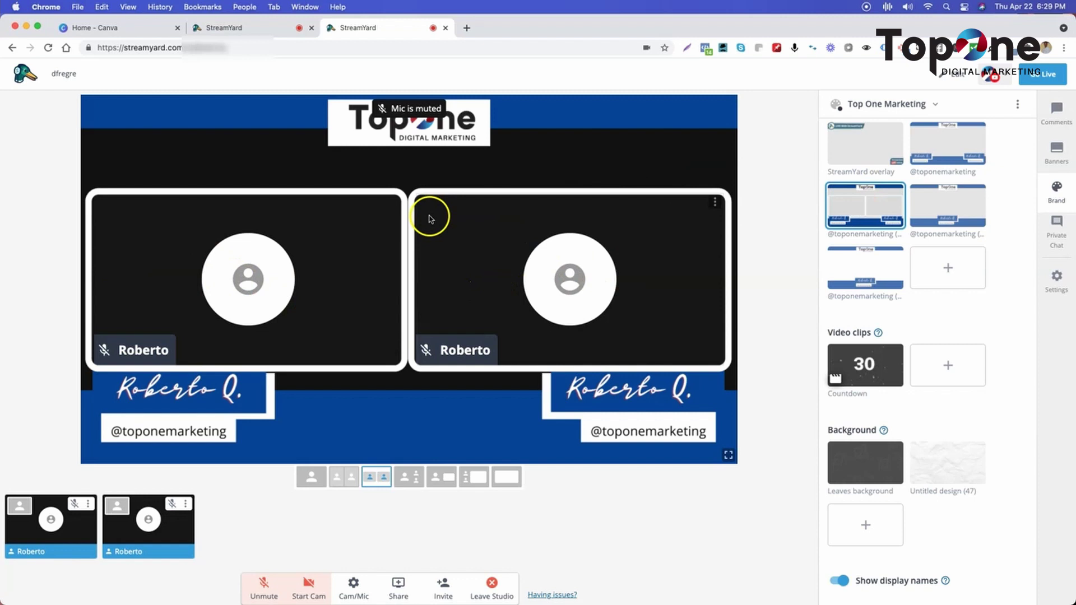
mouse_move(947, 205)
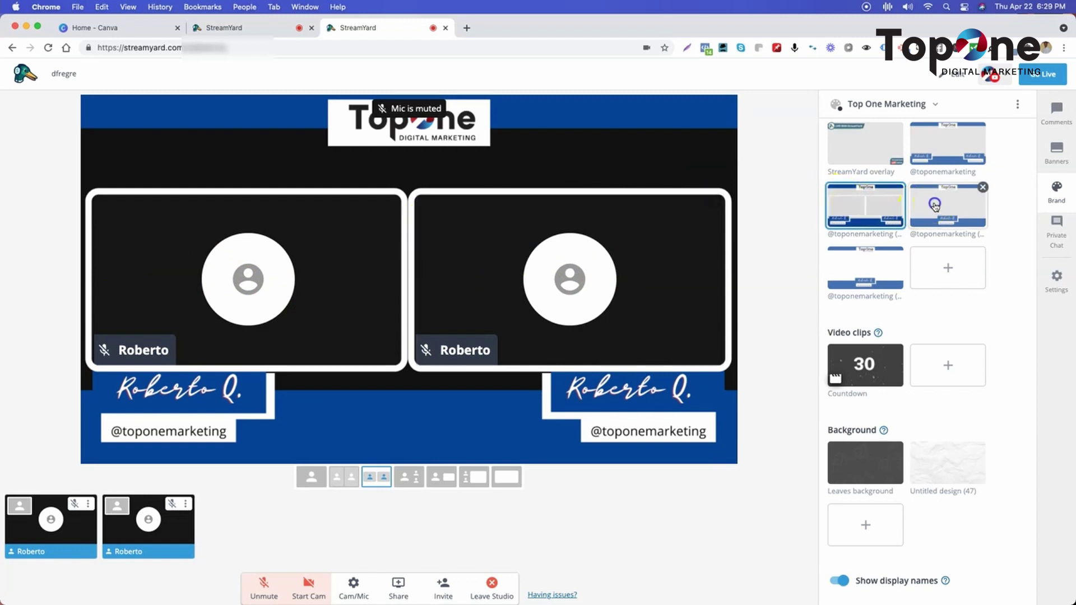
click(935, 203)
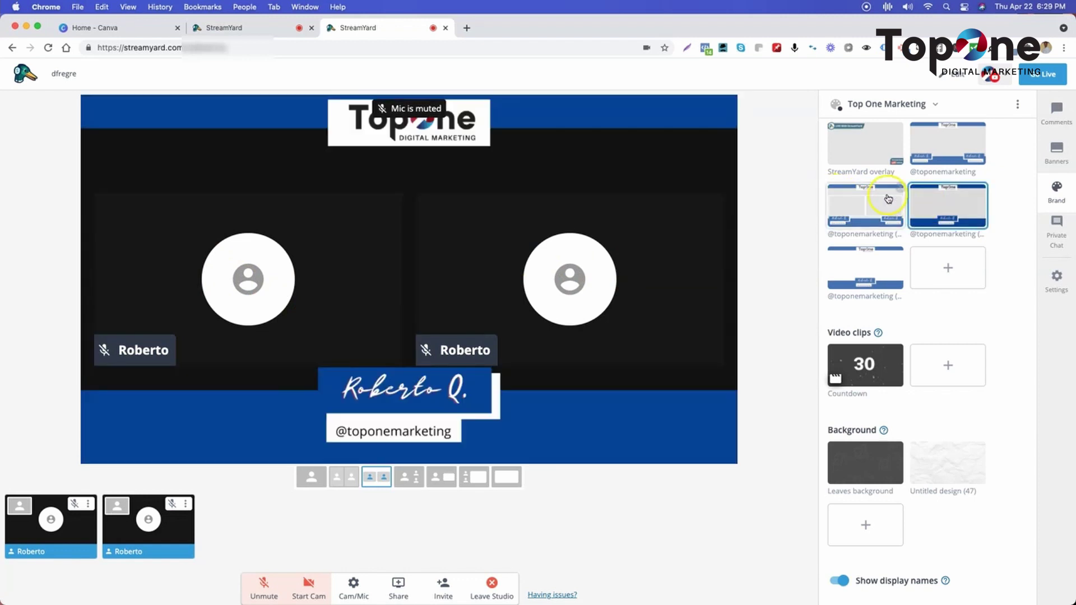
click(865, 206)
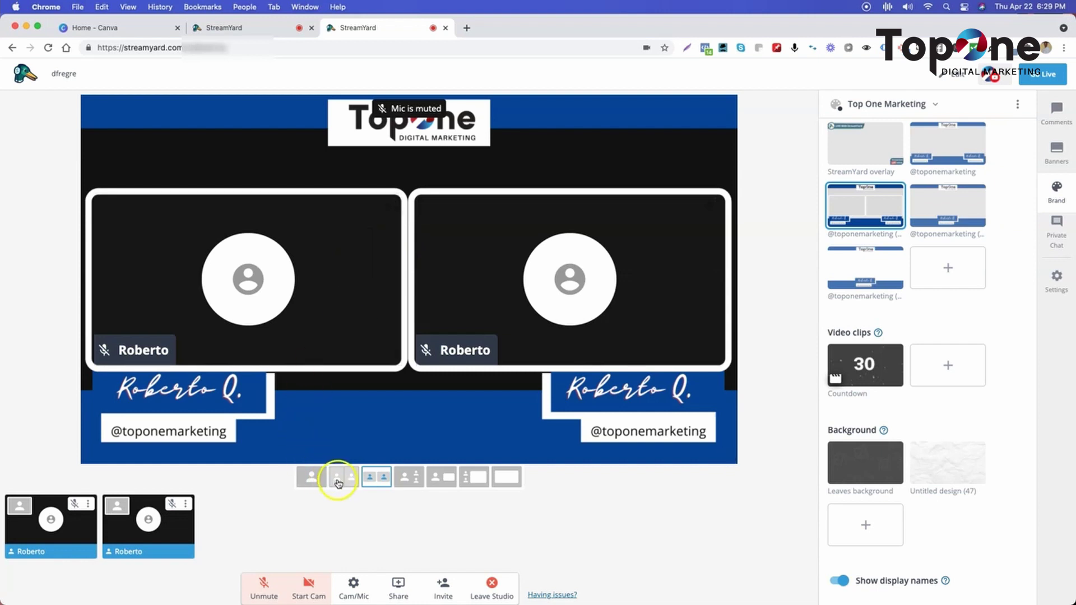
mouse_move(569, 278)
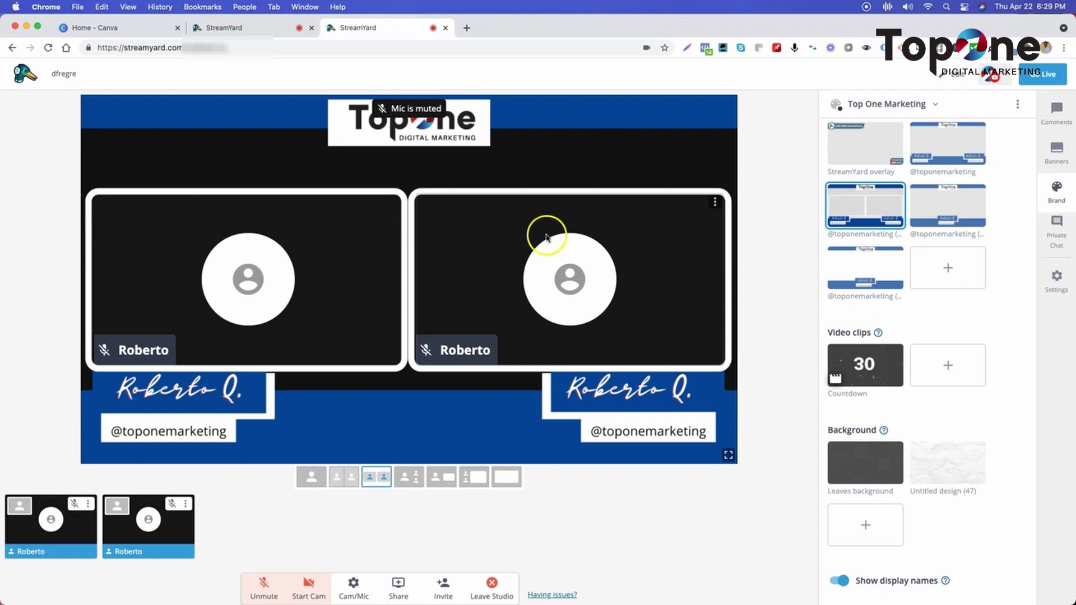
- Remove the overlay and apply the crumpled paper background to the stage
click(869, 201)
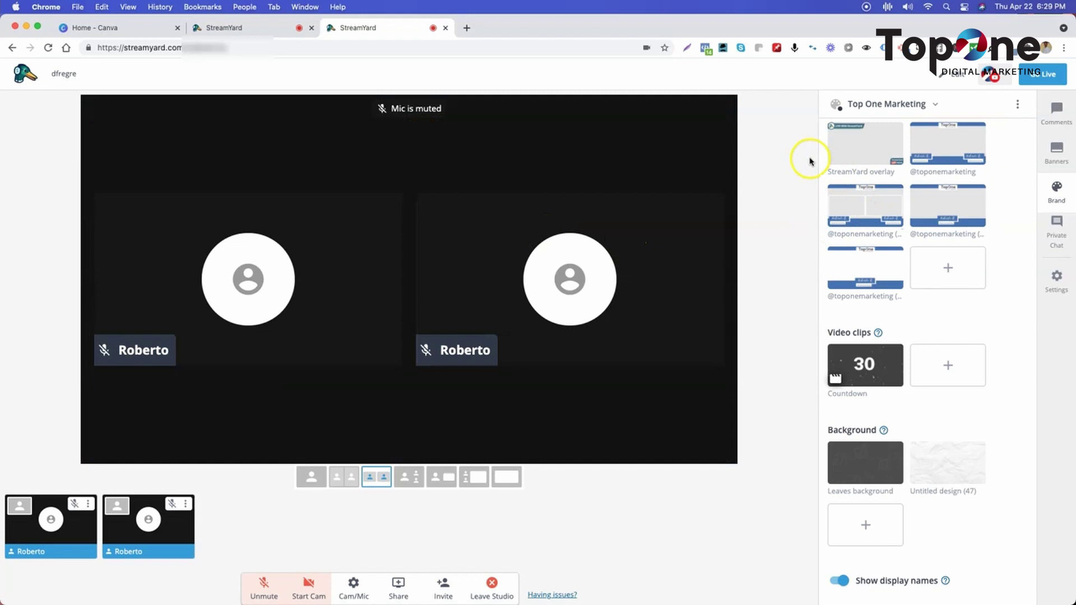
click(948, 463)
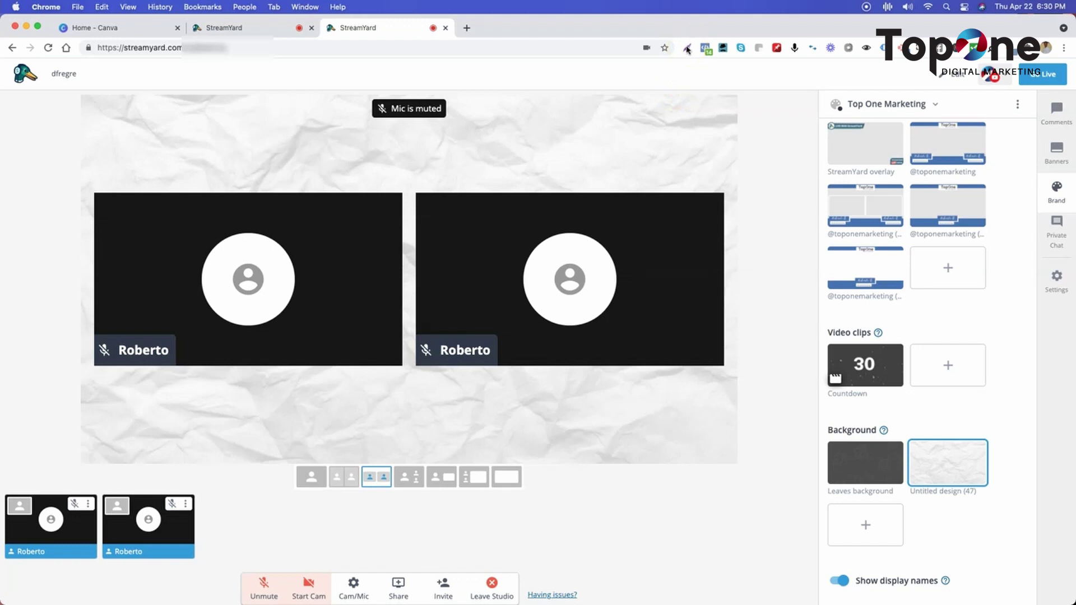
- Capture the stage area with Lightshot and save it as a PNG to Downloads
click(687, 48)
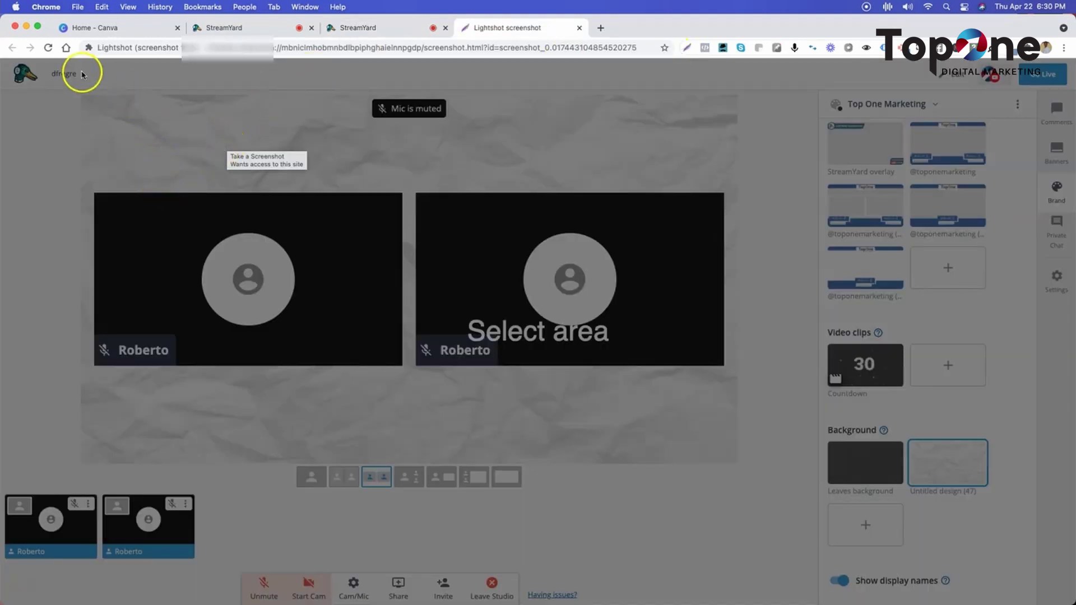
drag(81, 99, 735, 463)
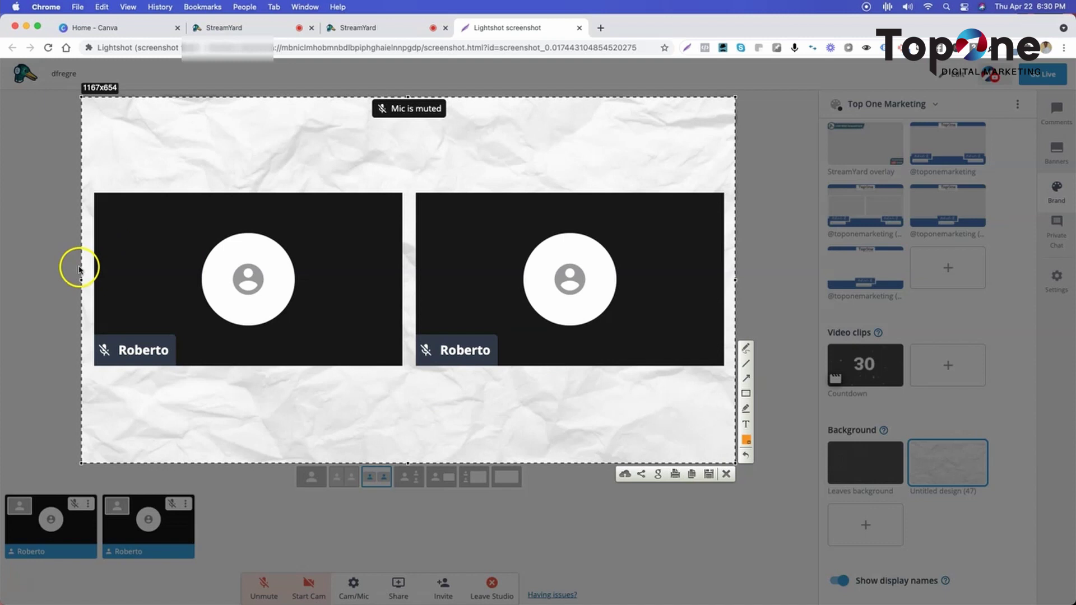
drag(80, 280, 81, 285)
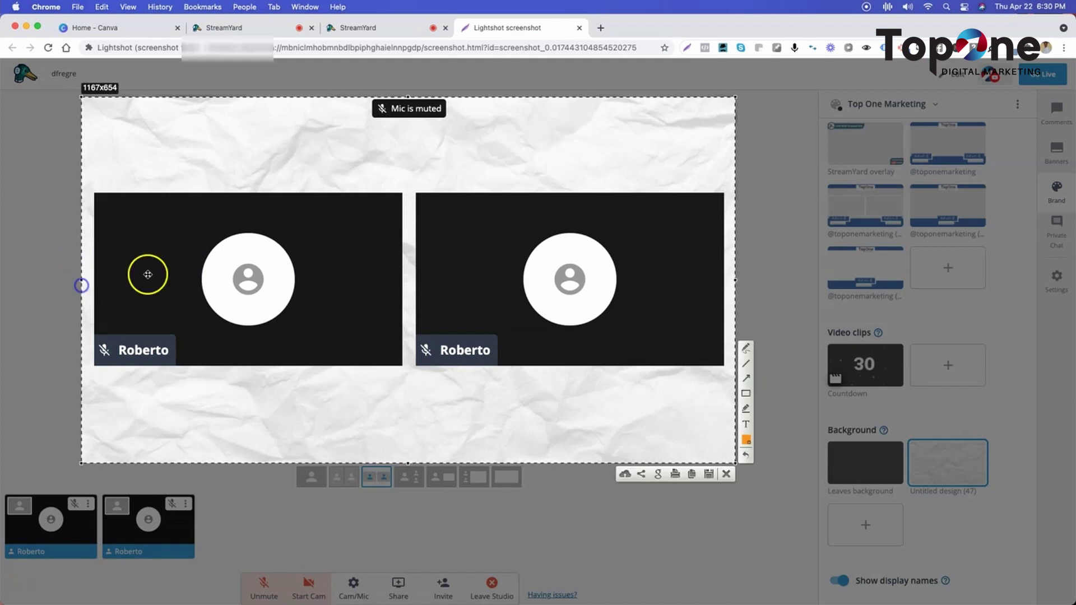
drag(736, 96, 737, 94)
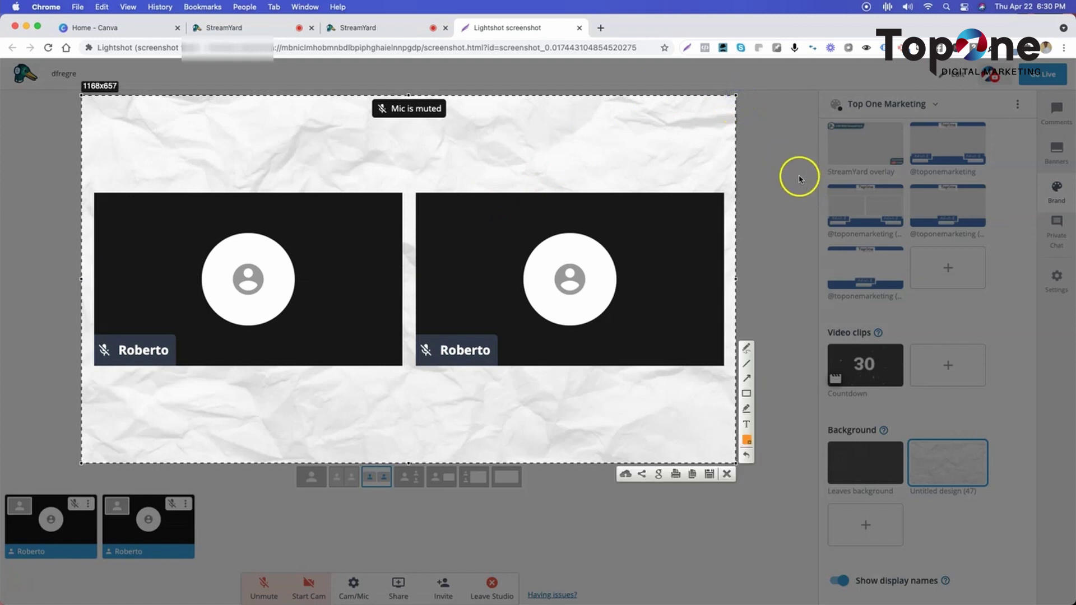
click(710, 474)
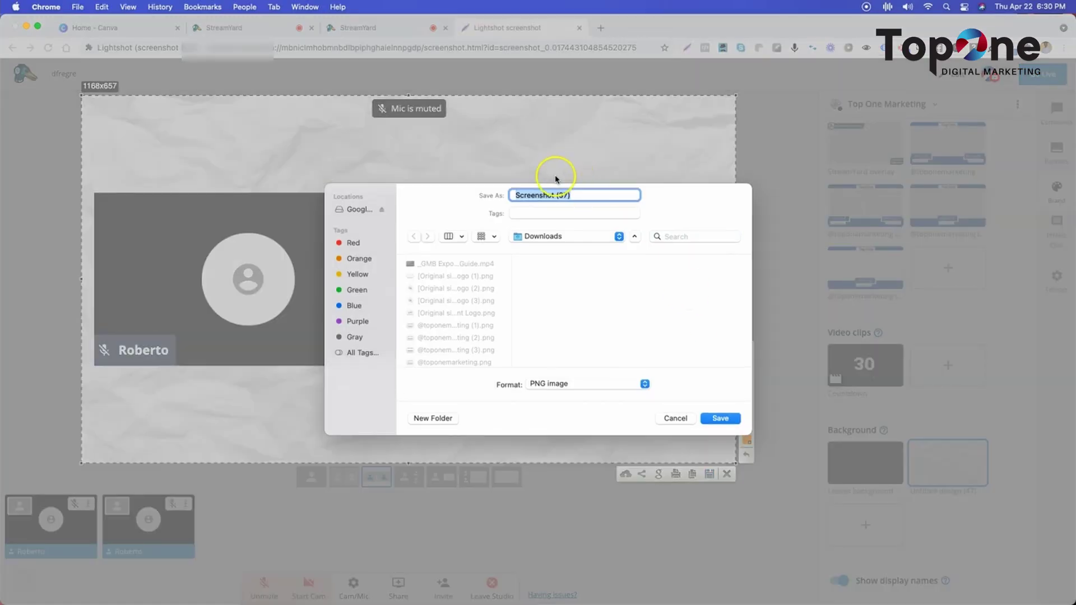
click(720, 418)
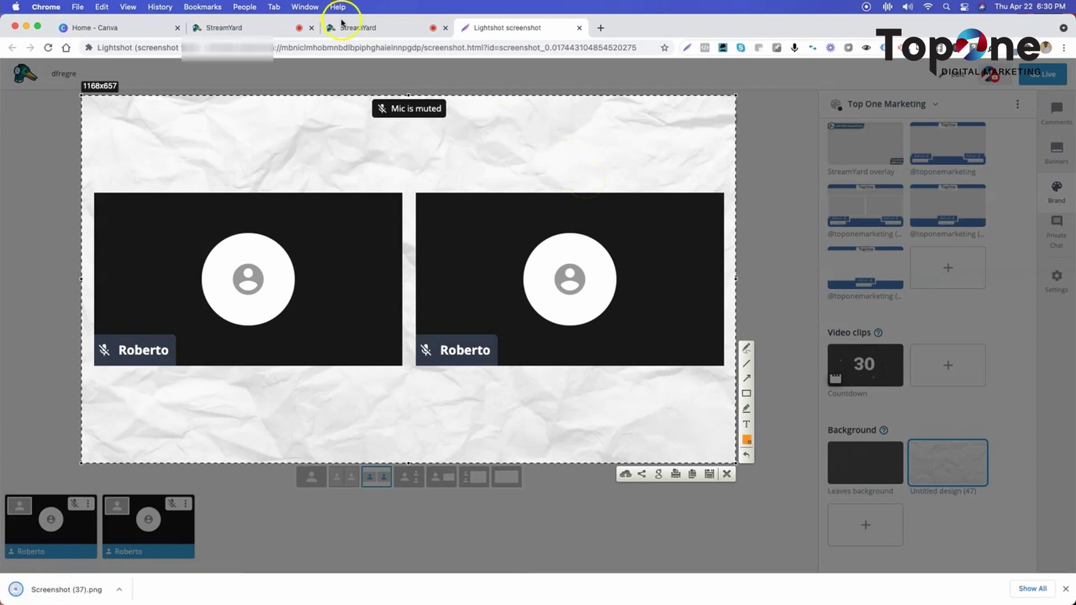
- Close the Lightshot screenshot page
click(579, 28)
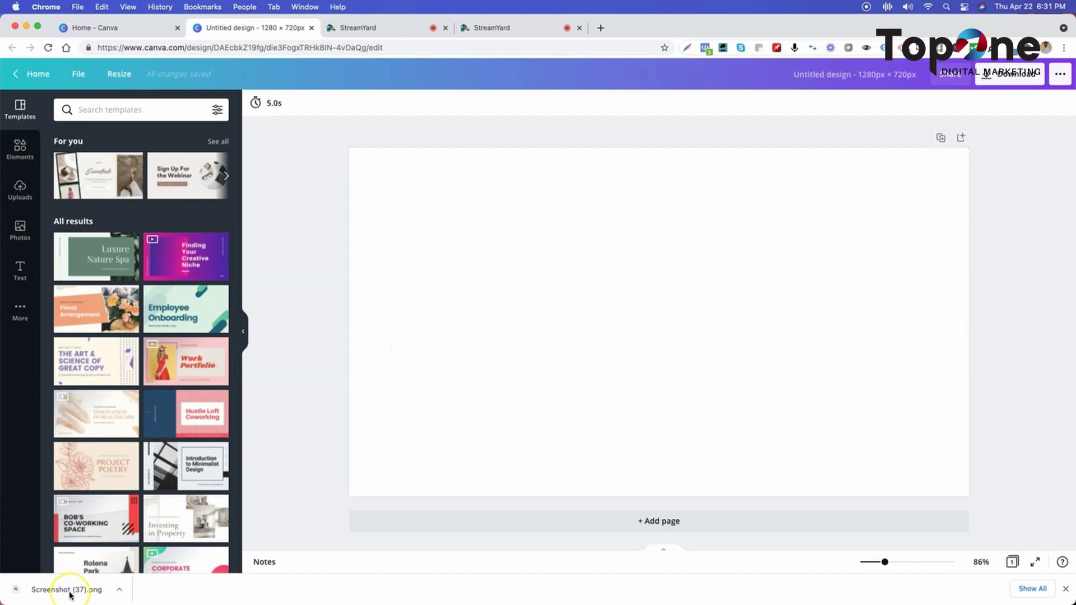
- Place Screenshot (37).png on the canvas and resize it to fill the whole 1280 × 720 page
mouse_move(69, 593)
mouse_down()
mouse_move(351, 445)
mouse_move(476, 347)
mouse_up()
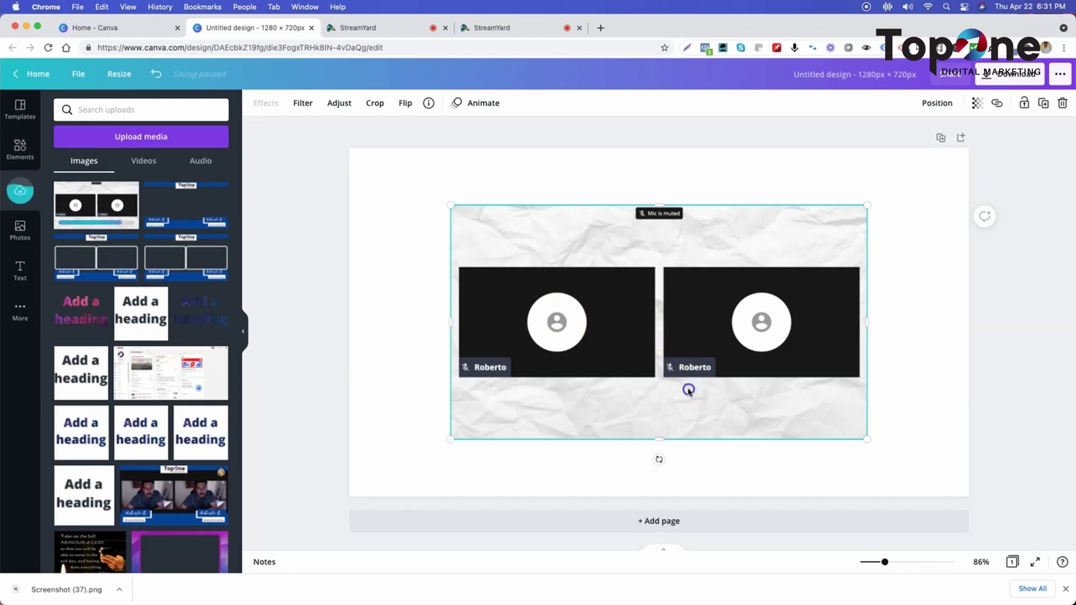
drag(659, 386, 585, 332)
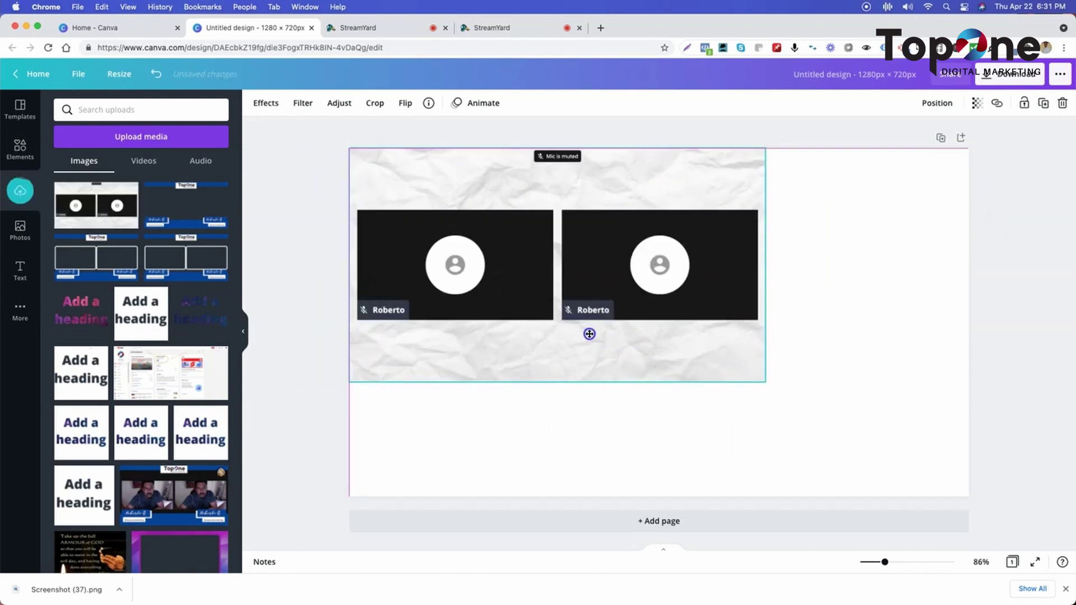
drag(769, 385, 974, 480)
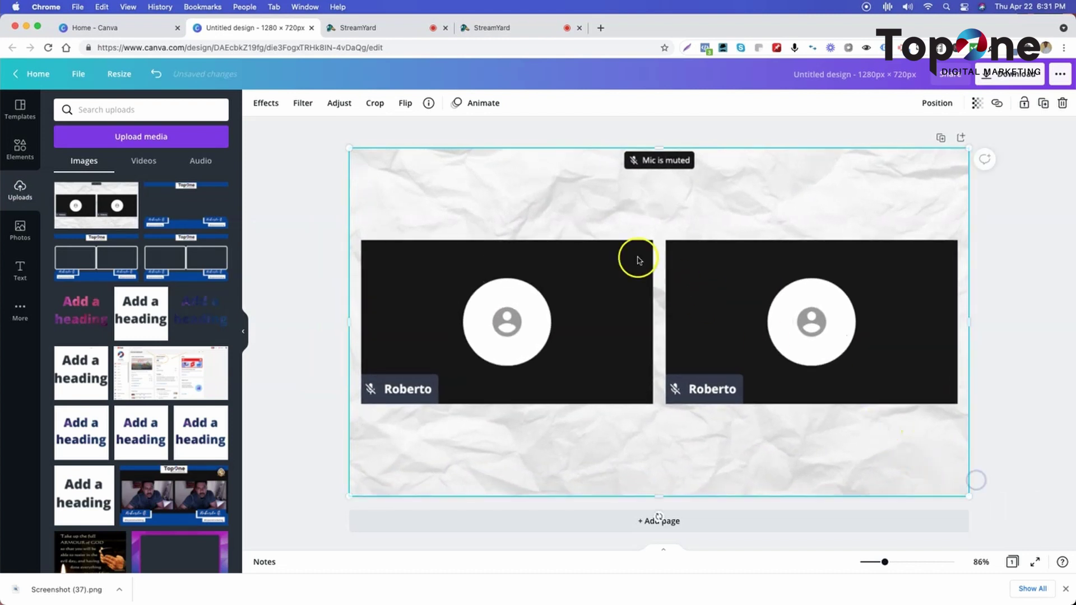
click(315, 239)
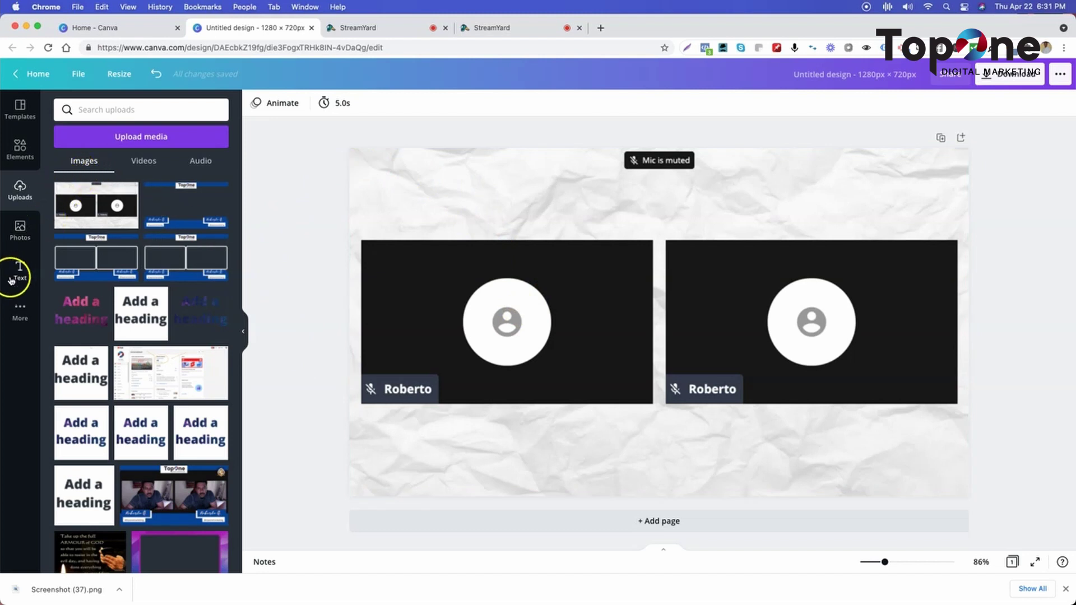
- Add a square outline frame over the left Roberto tile and colour it bright red
click(20, 150)
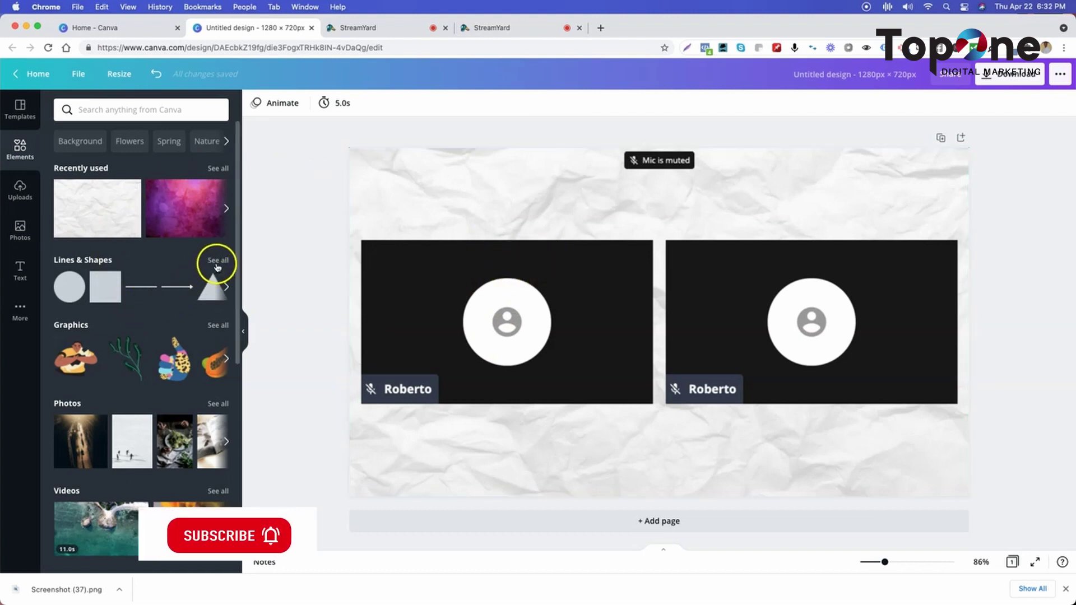
click(218, 262)
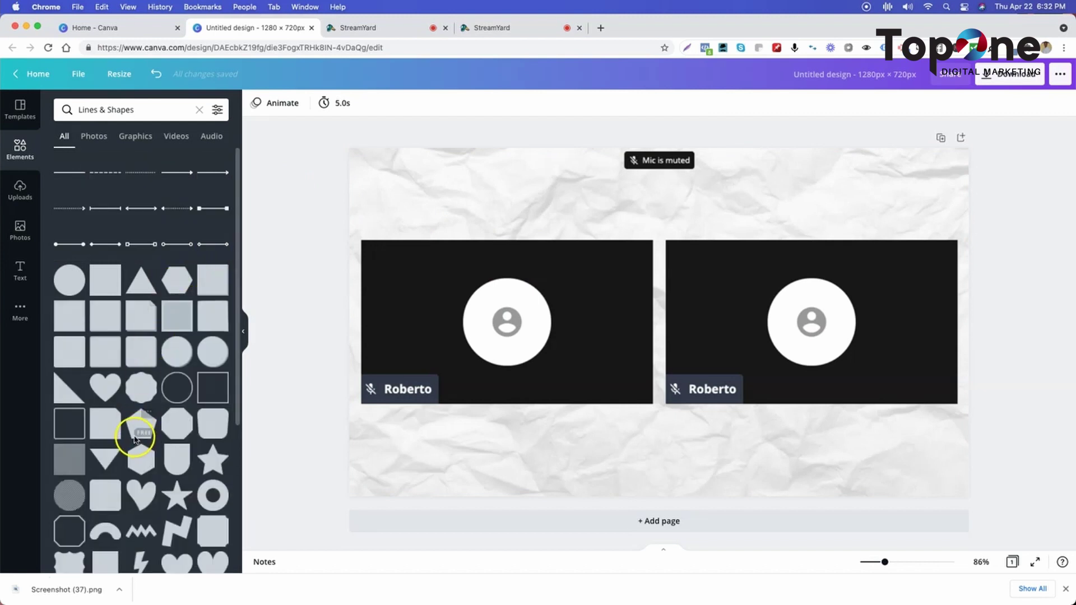
click(213, 389)
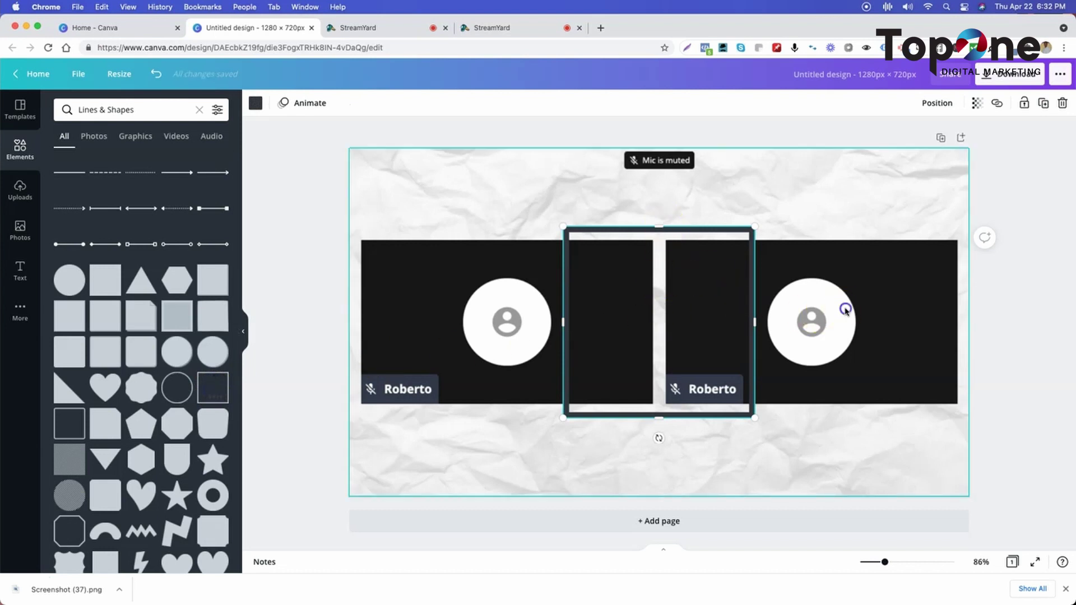
drag(649, 252, 462, 262)
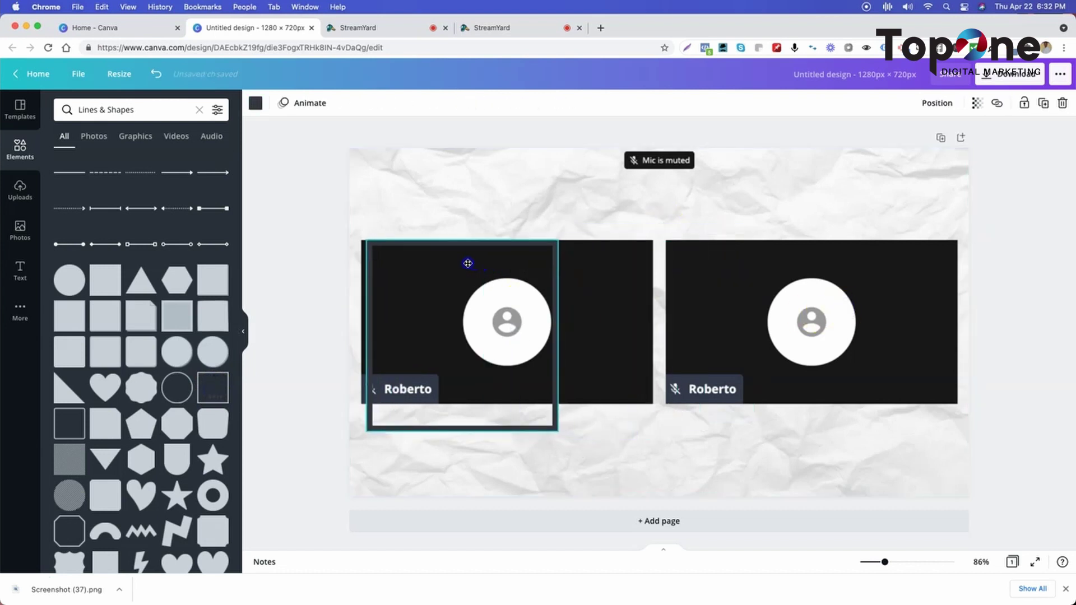
click(254, 103)
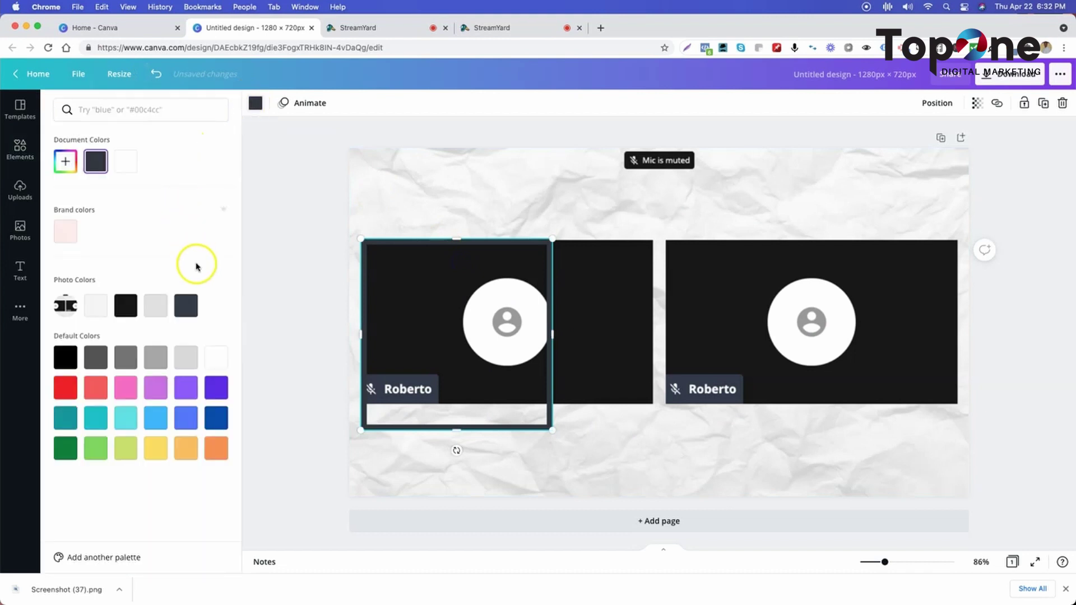
click(67, 388)
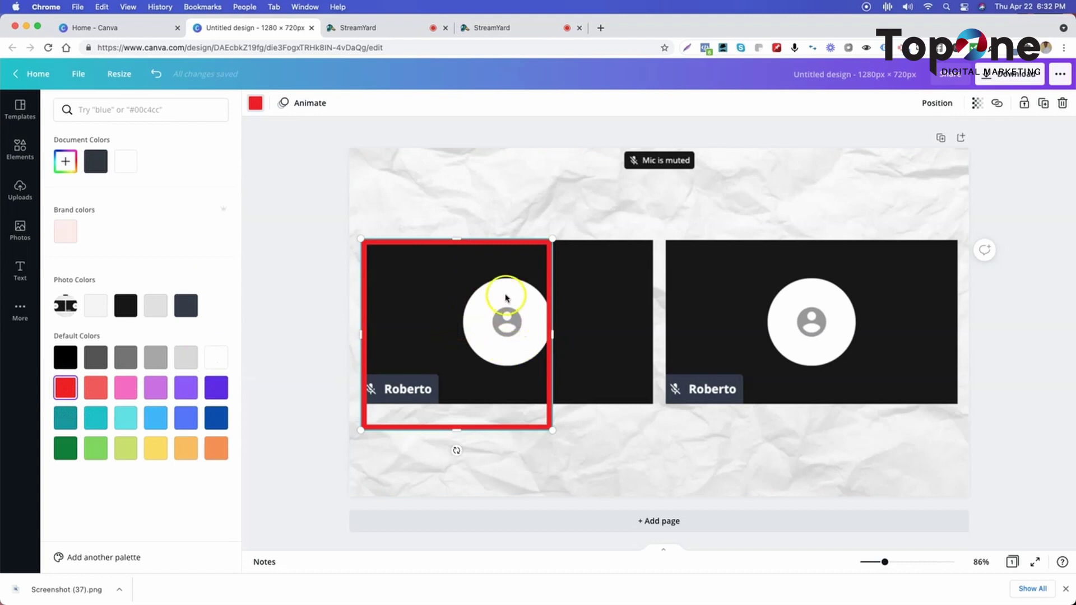
click(20, 148)
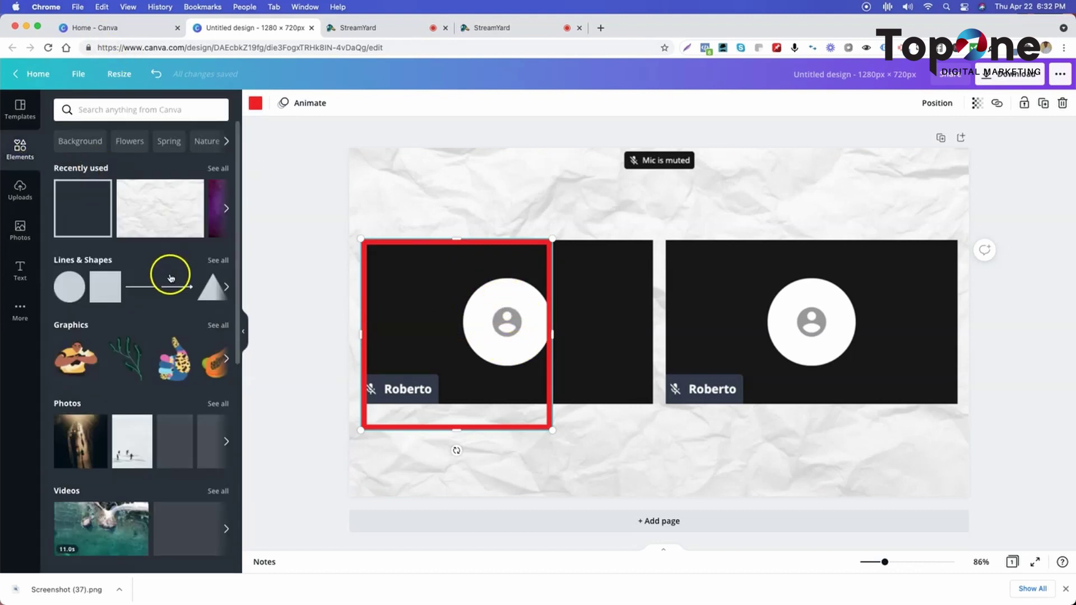
- Add a second square outline frame over the right Roberto tile and colour it red
click(218, 261)
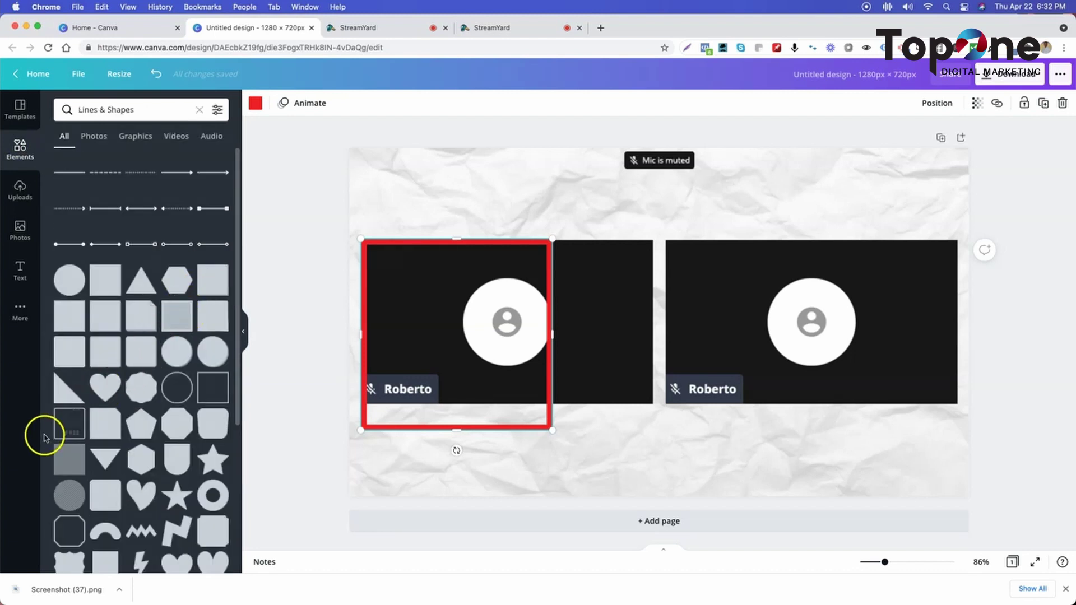
click(68, 424)
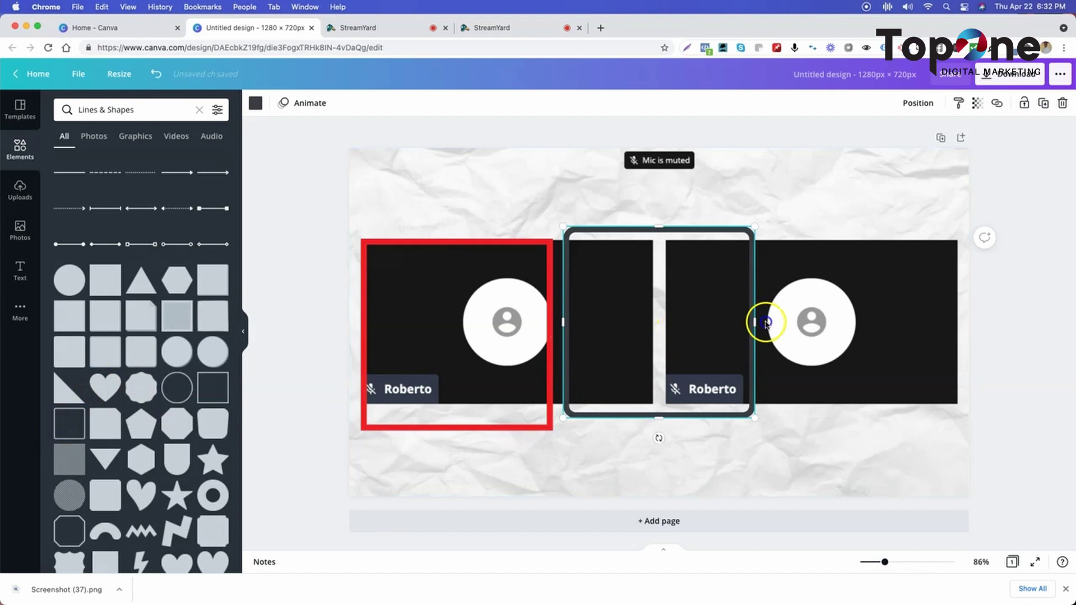
drag(613, 322, 711, 322)
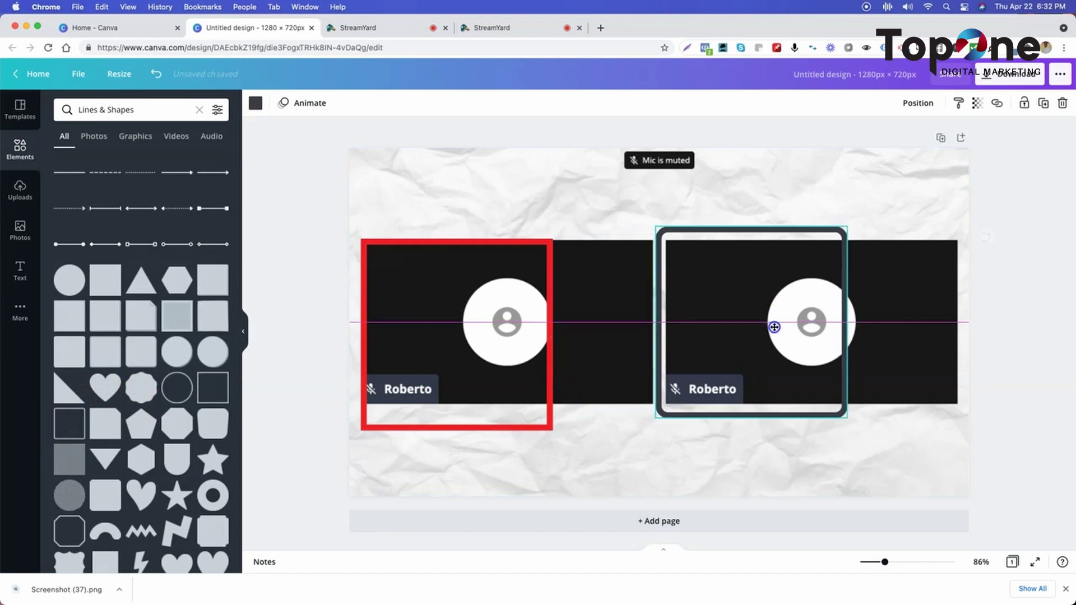
click(255, 103)
click(126, 161)
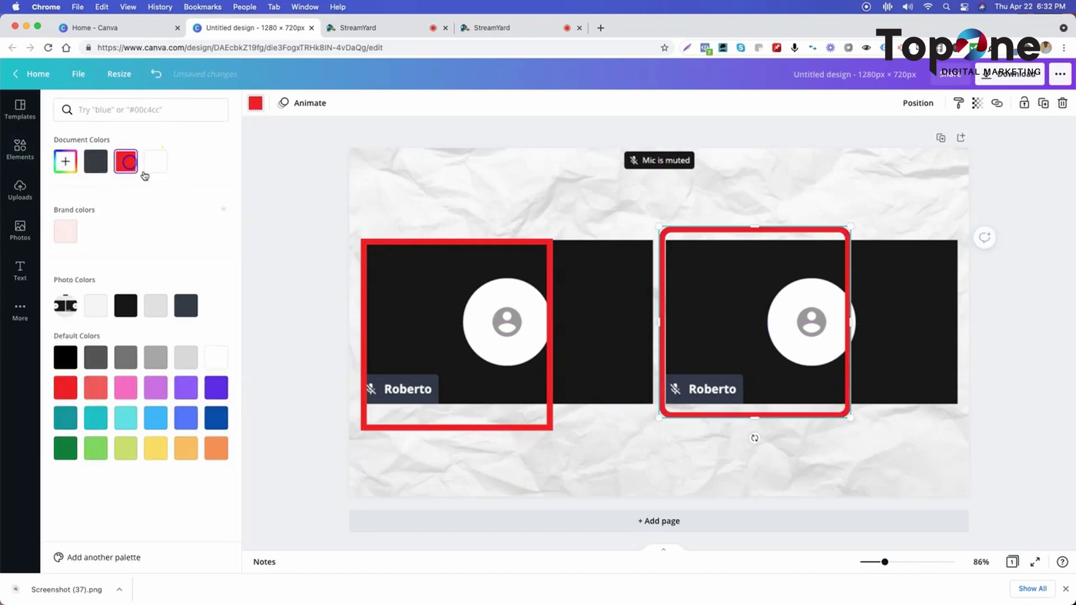
- Resize the right red frame to 616 × 361 to fit its video tile
drag(773, 336, 768, 347)
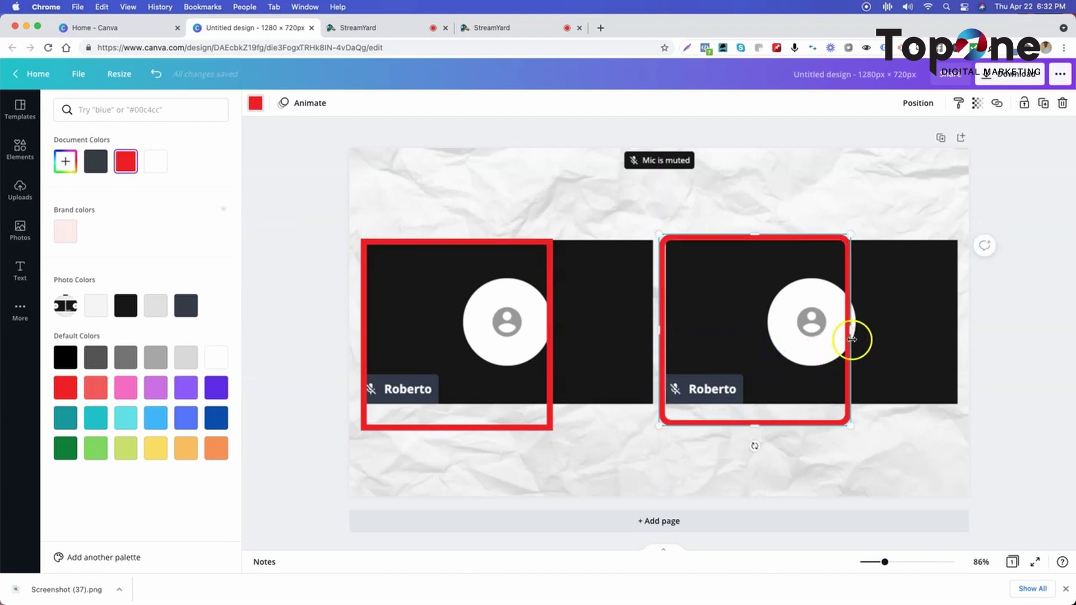
drag(850, 333, 964, 346)
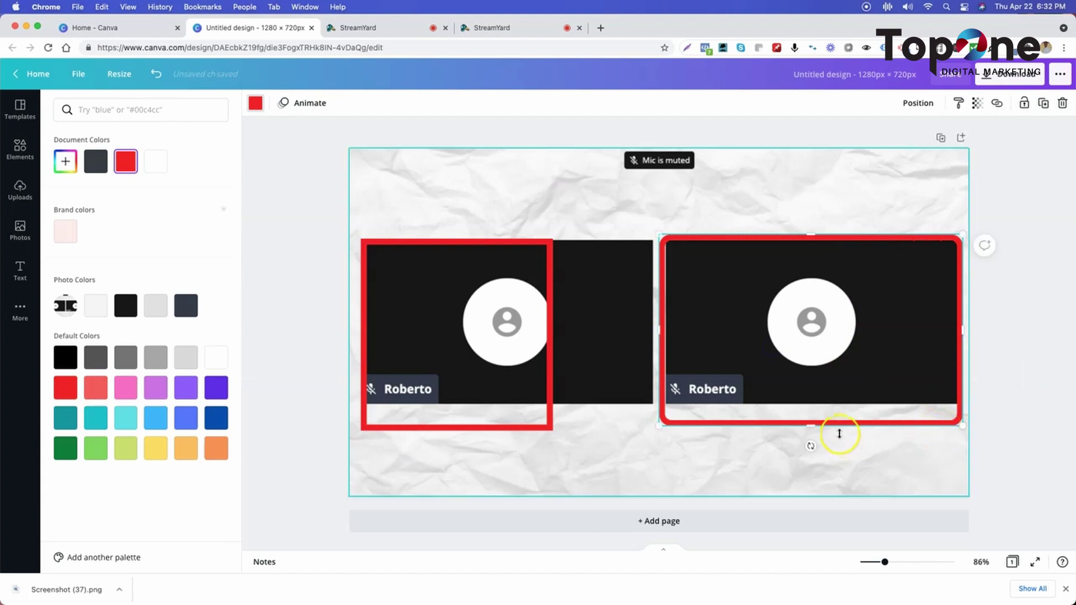
drag(810, 425, 813, 406)
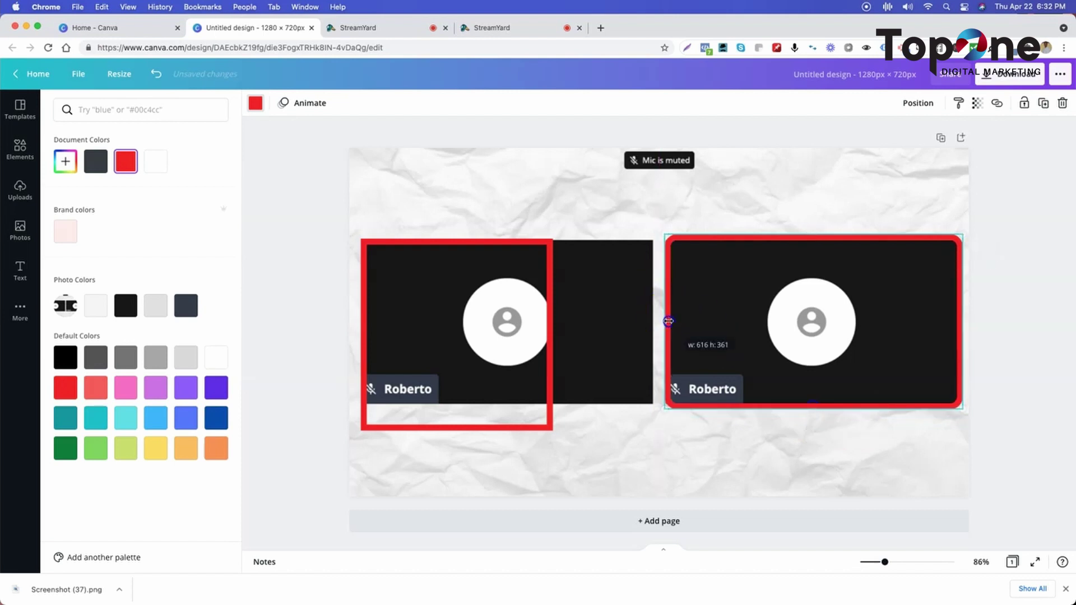
drag(665, 322, 676, 319)
- Resize the left red frame to match at 616 × 361, then select the background image
click(521, 328)
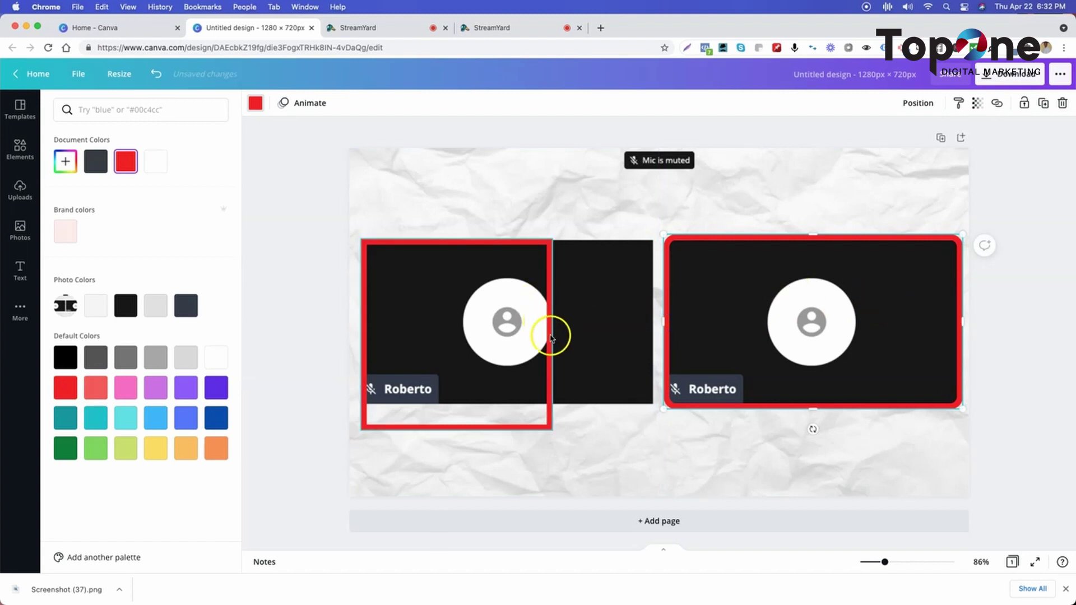
drag(552, 335, 654, 330)
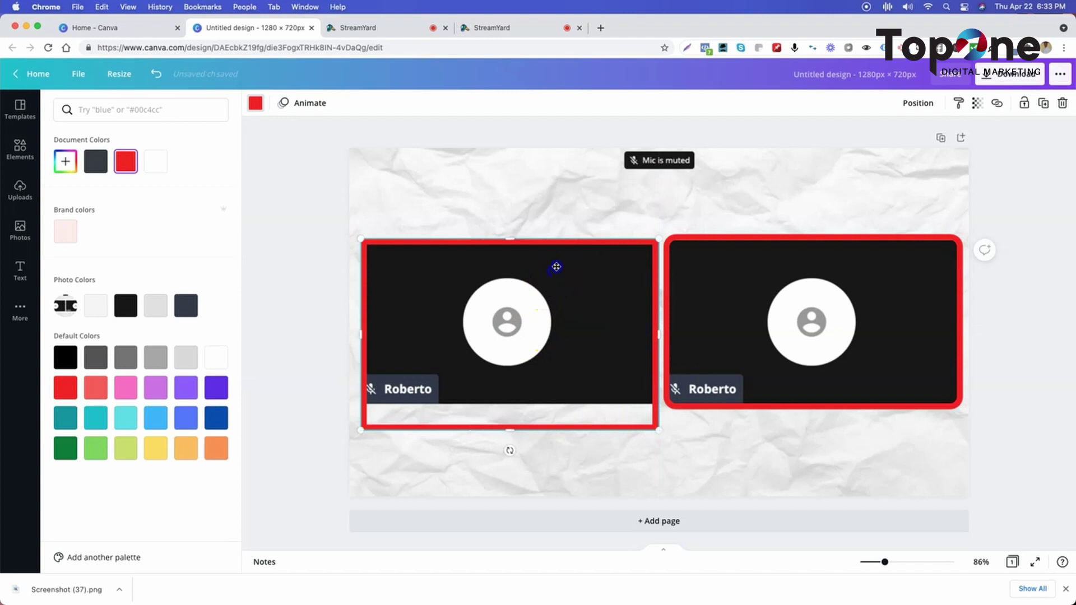
drag(556, 268, 583, 278)
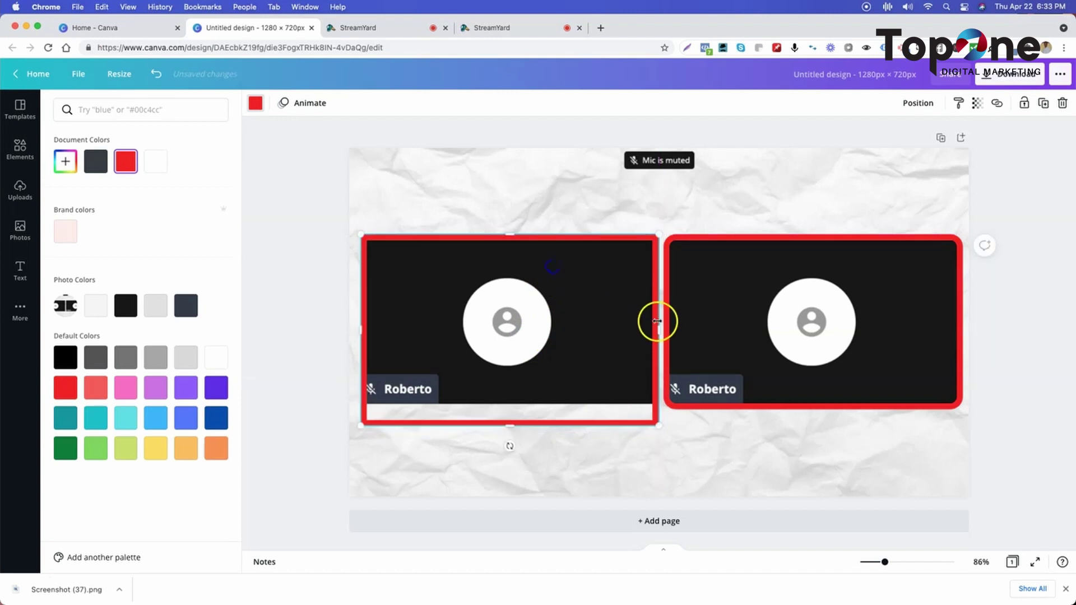
drag(659, 329, 659, 330)
drag(509, 424, 514, 407)
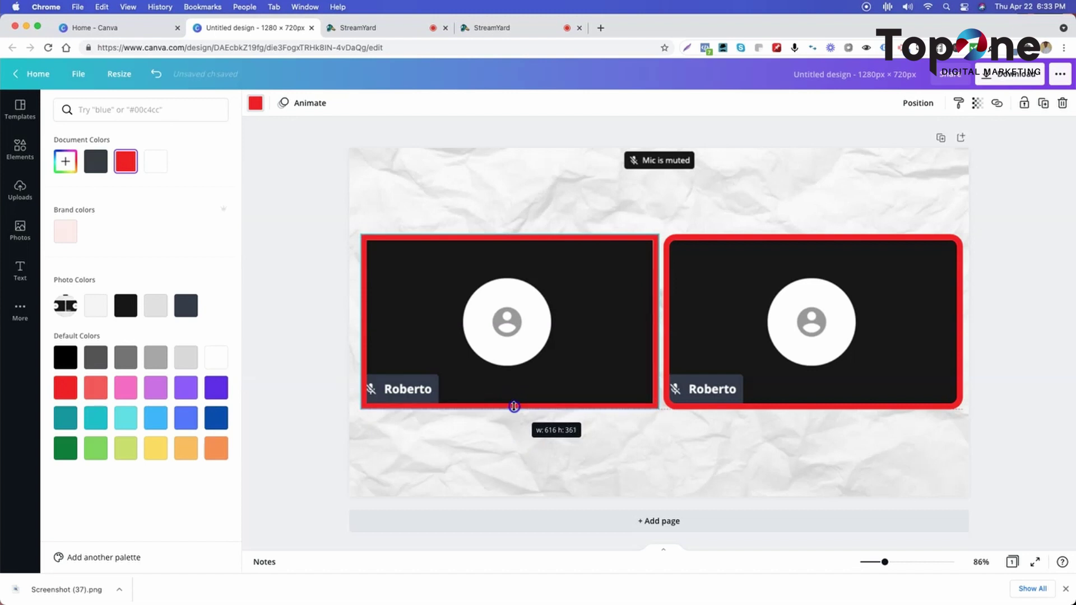
click(664, 450)
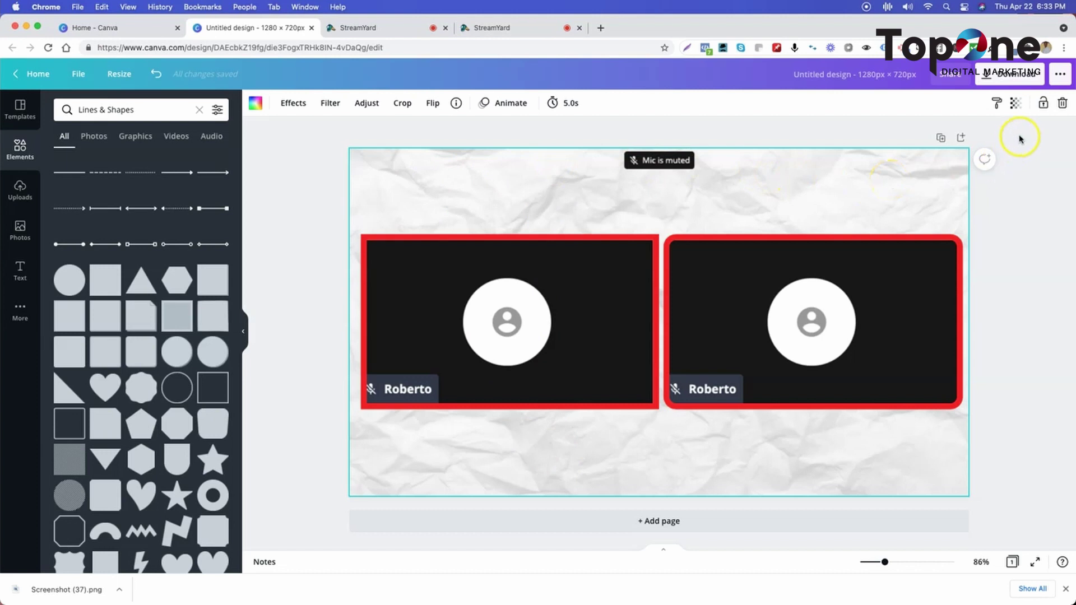
- Delete the paper background and stretch a red square into a band across the page top
key(Delete)
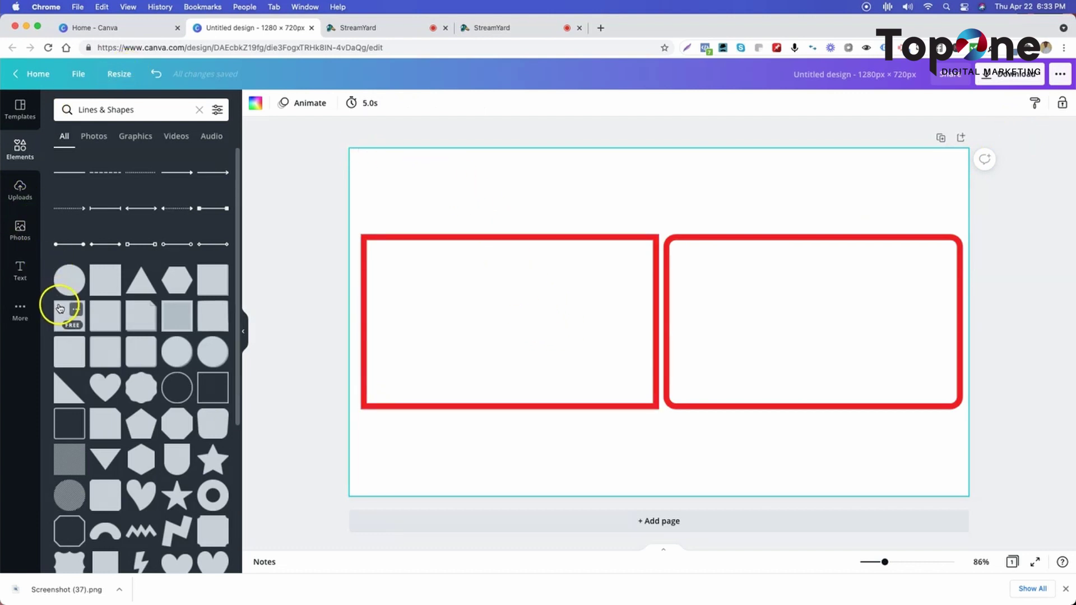
click(112, 274)
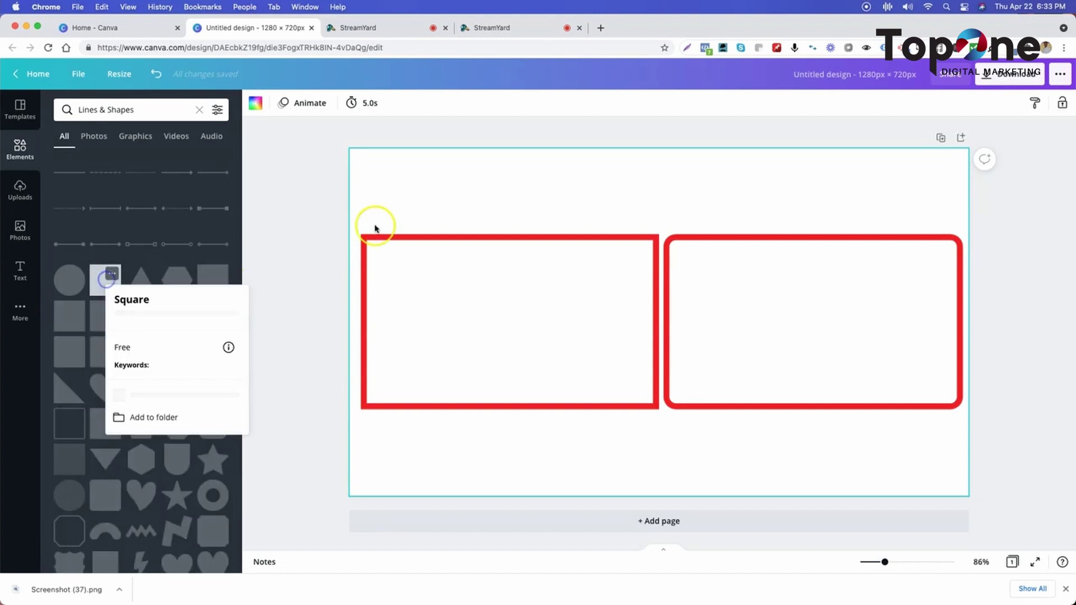
click(99, 281)
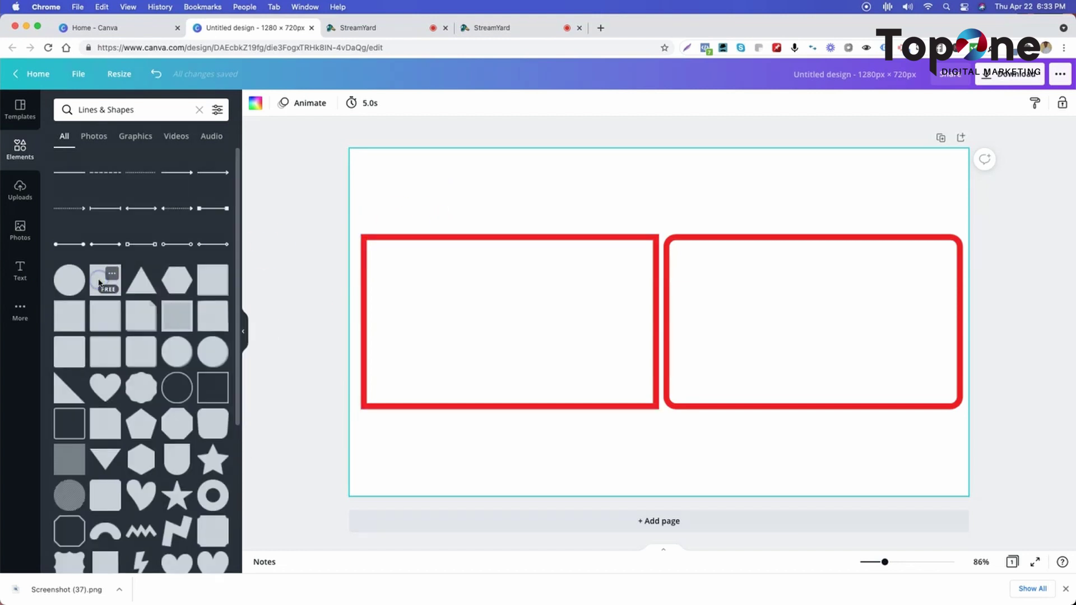
click(99, 279)
mouse_move(686, 303)
mouse_down()
mouse_move(456, 141)
mouse_move(456, 114)
mouse_up()
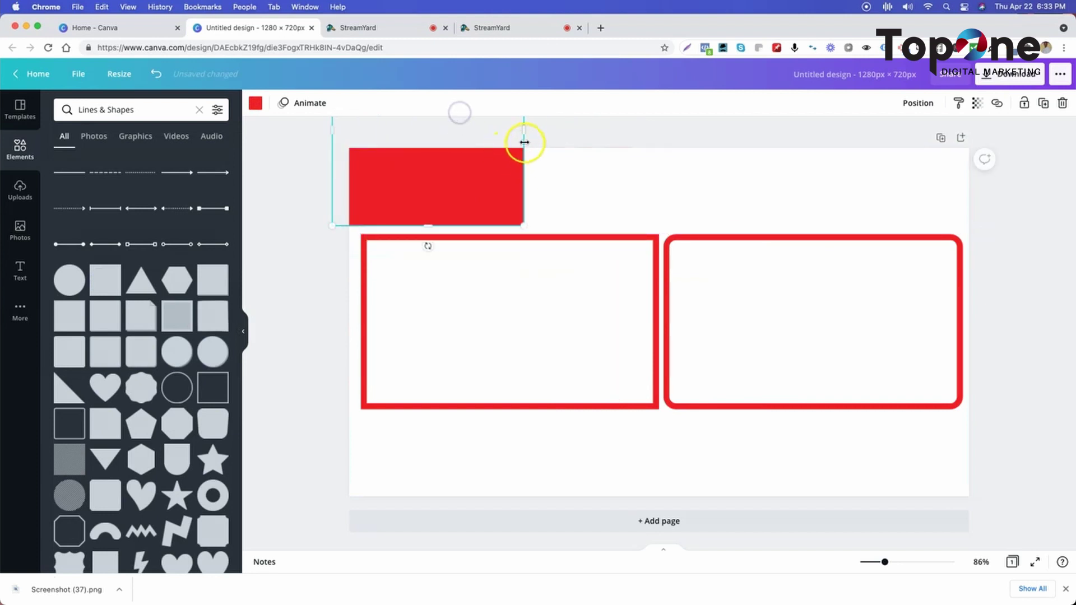
drag(529, 128, 994, 145)
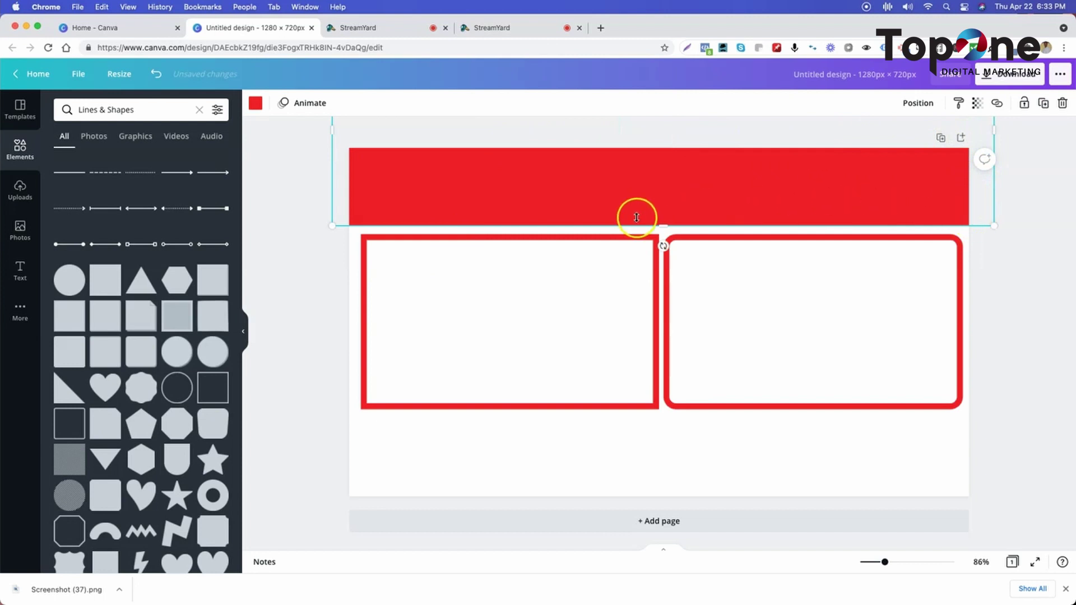
drag(661, 223, 659, 202)
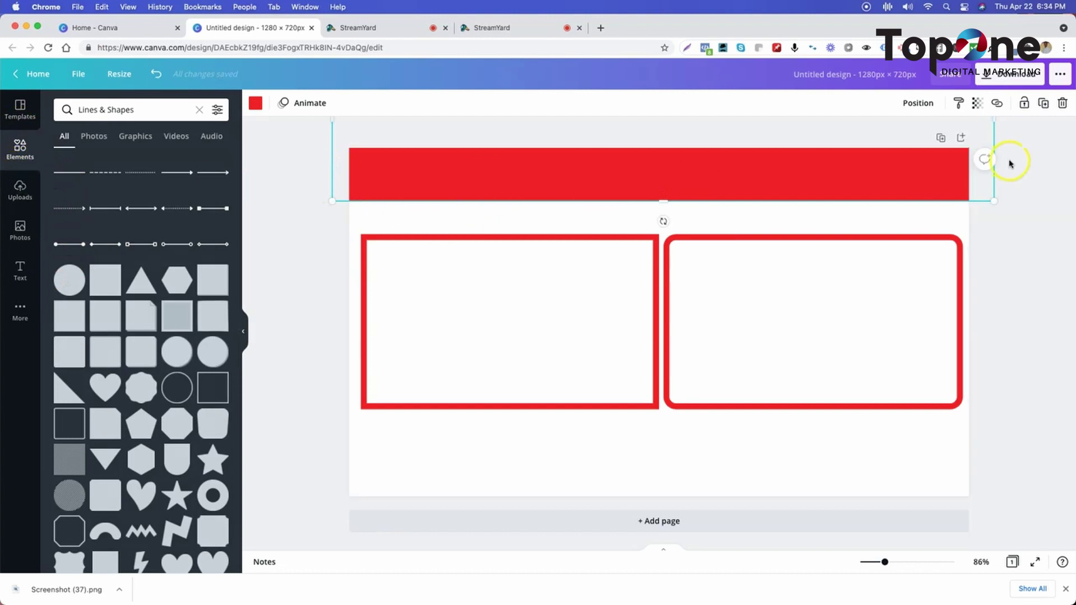
- Duplicate the top red band and move the copy to the page bottom
click(1043, 103)
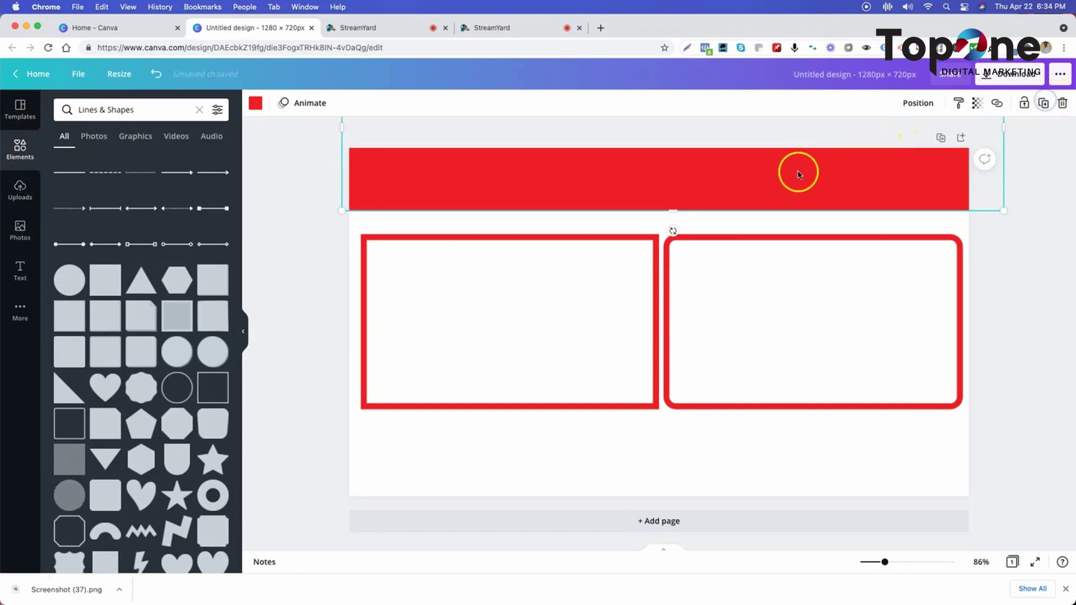
mouse_move(743, 193)
mouse_down()
mouse_move(757, 469)
mouse_move(744, 594)
mouse_up()
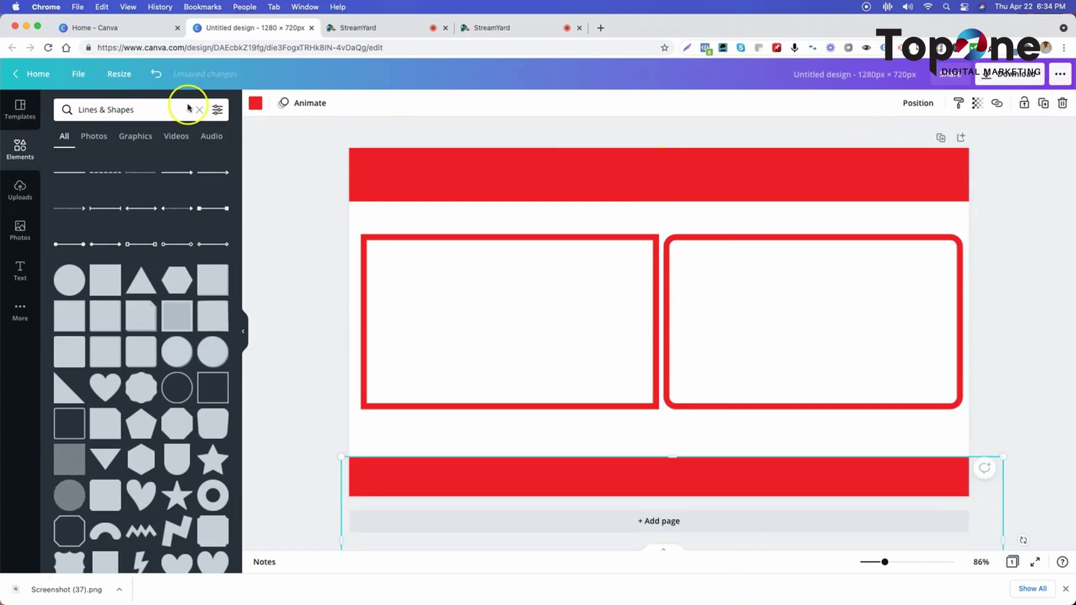
- Add the uploaded TopOne logo, shrink it onto the top band and centre it horizontally
click(20, 184)
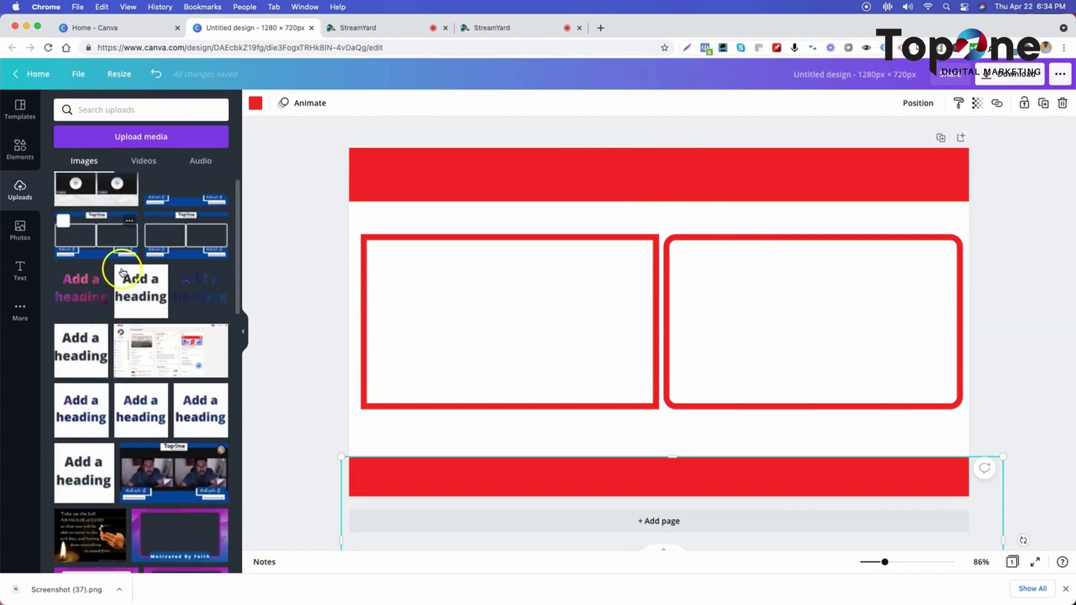
scroll(126, 269, down, 8)
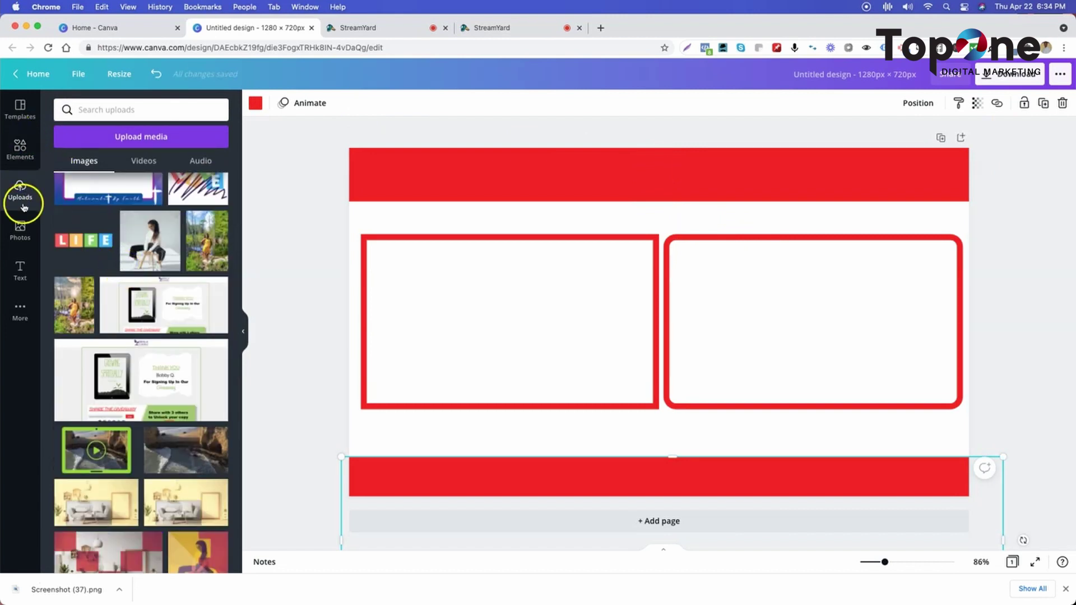
scroll(154, 227, up, 3)
scroll(154, 227, down, 10)
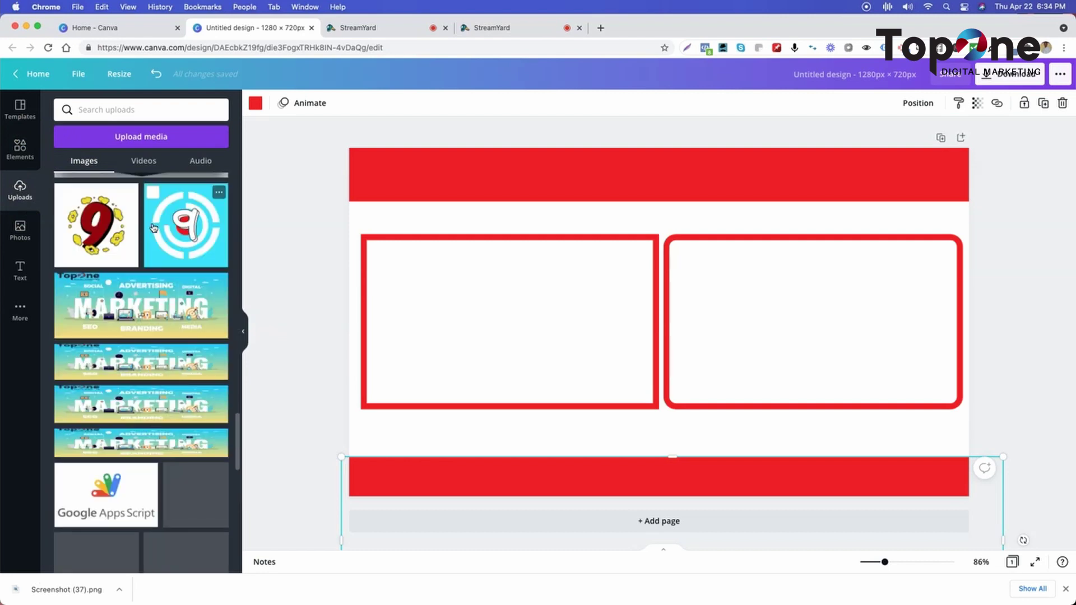
scroll(154, 227, down, 3)
scroll(153, 227, down, 8)
scroll(154, 228, down, 5)
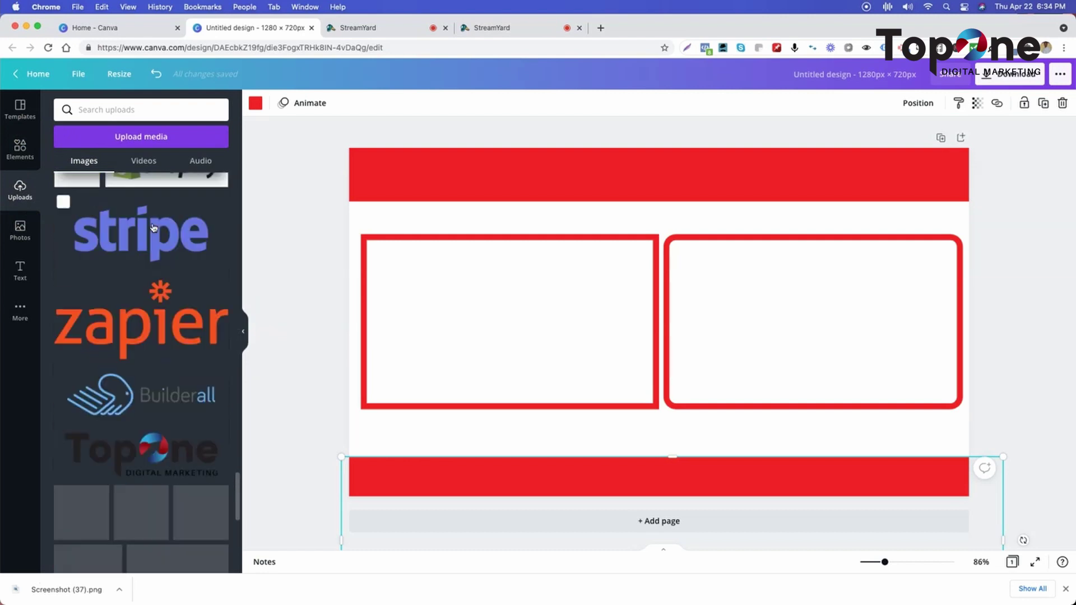
click(141, 454)
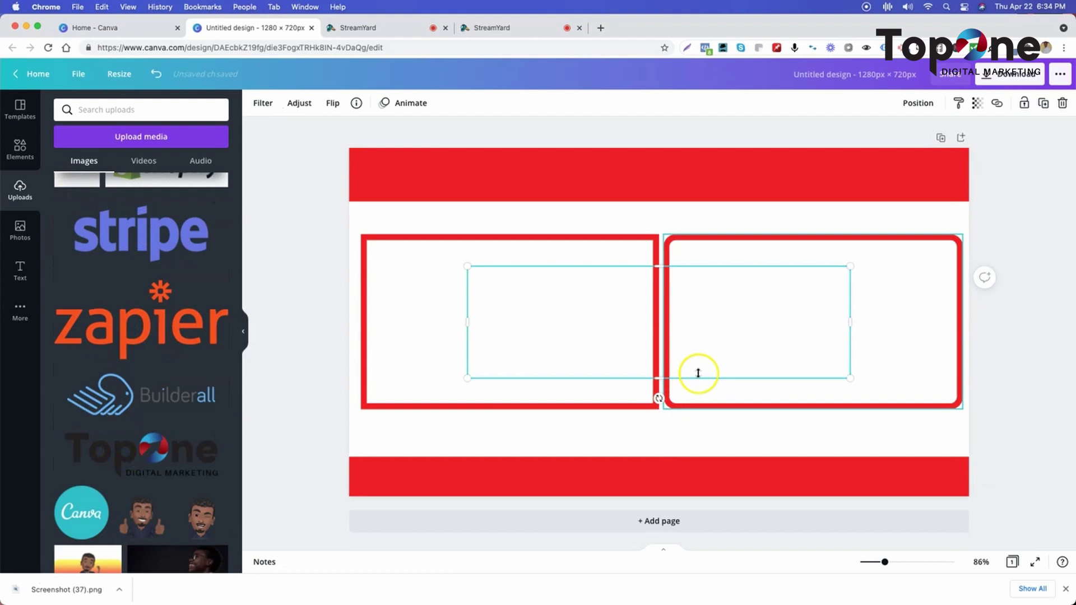
drag(700, 307, 725, 181)
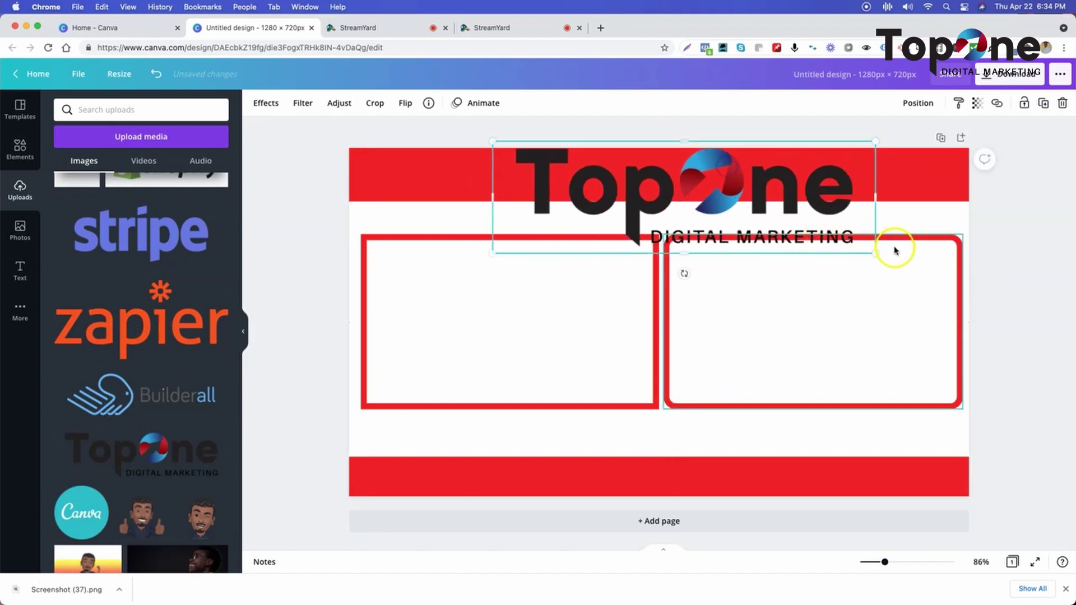
drag(874, 250, 680, 202)
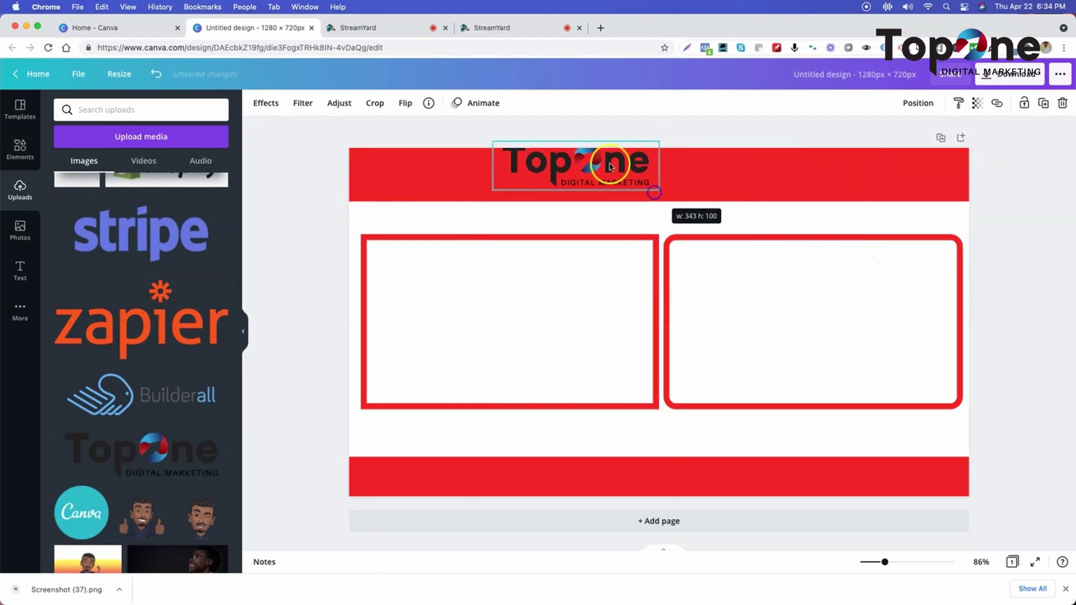
mouse_move(606, 176)
mouse_down()
mouse_move(698, 192)
mouse_move(698, 177)
mouse_up()
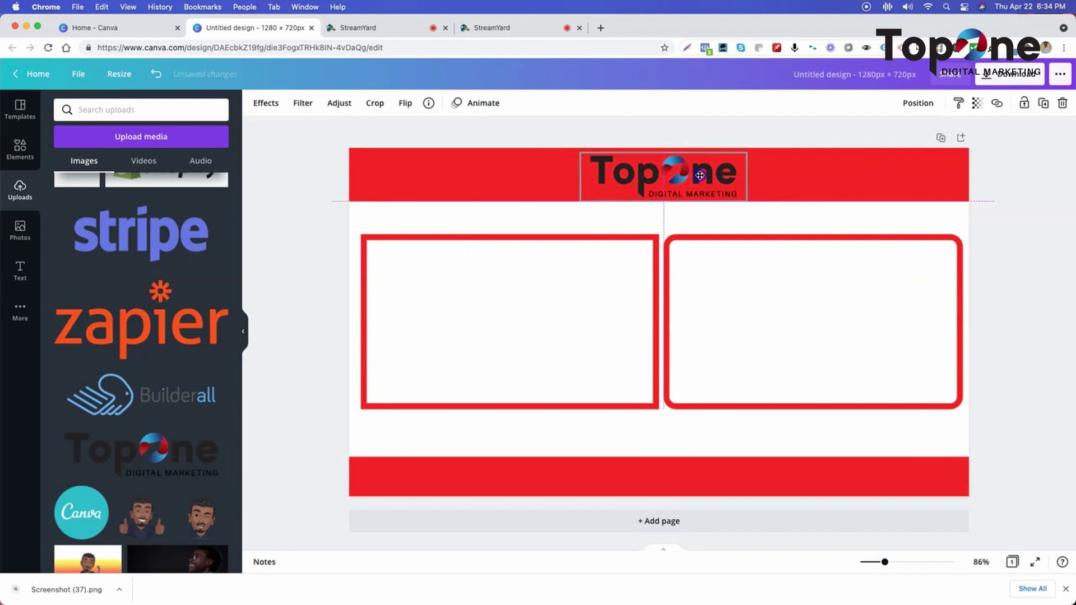
click(919, 107)
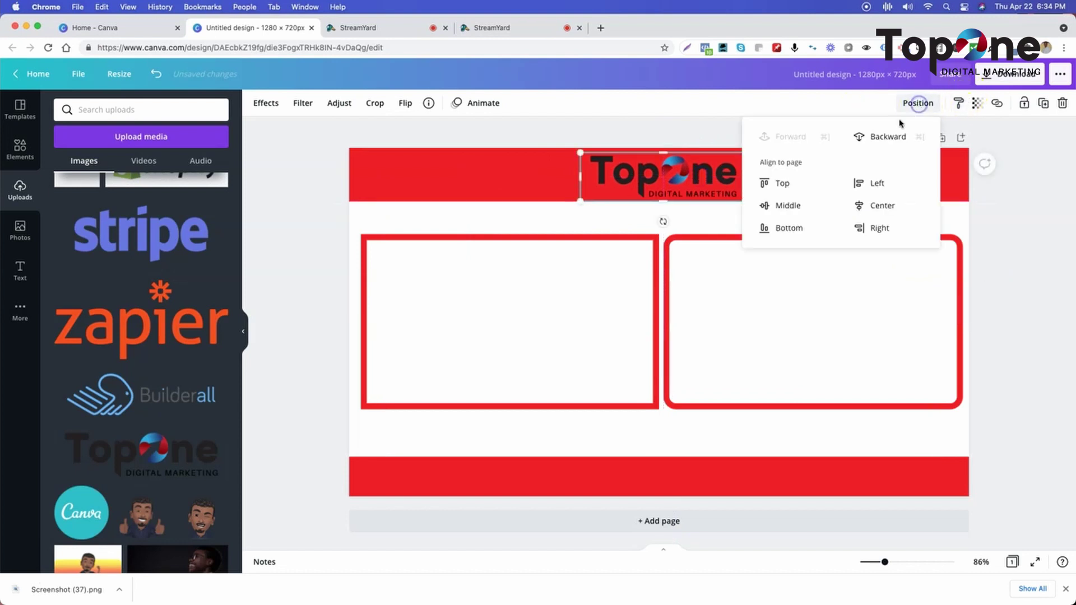
click(878, 206)
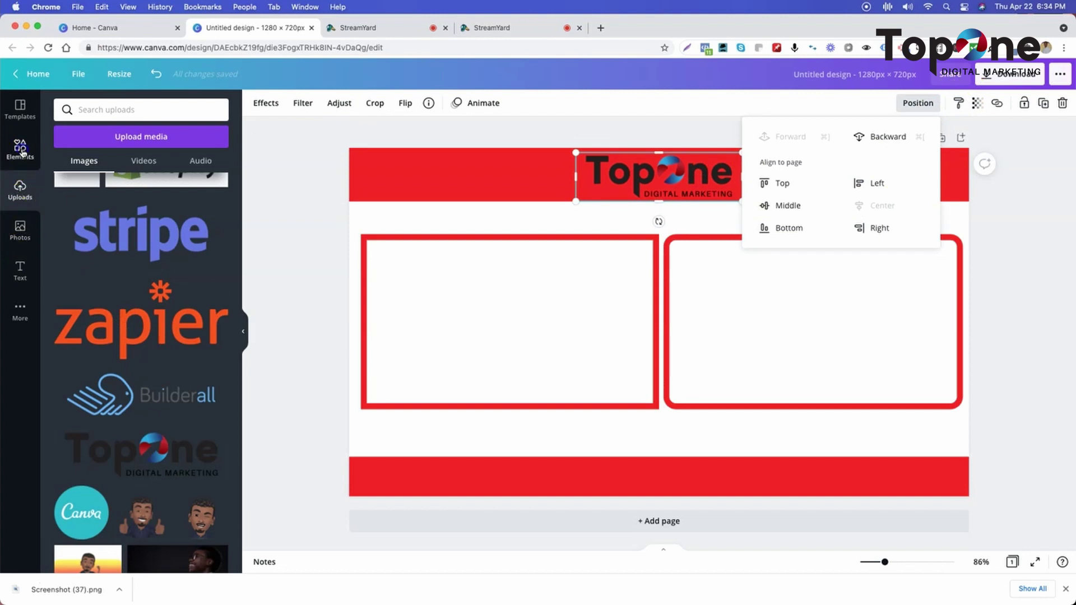
click(20, 150)
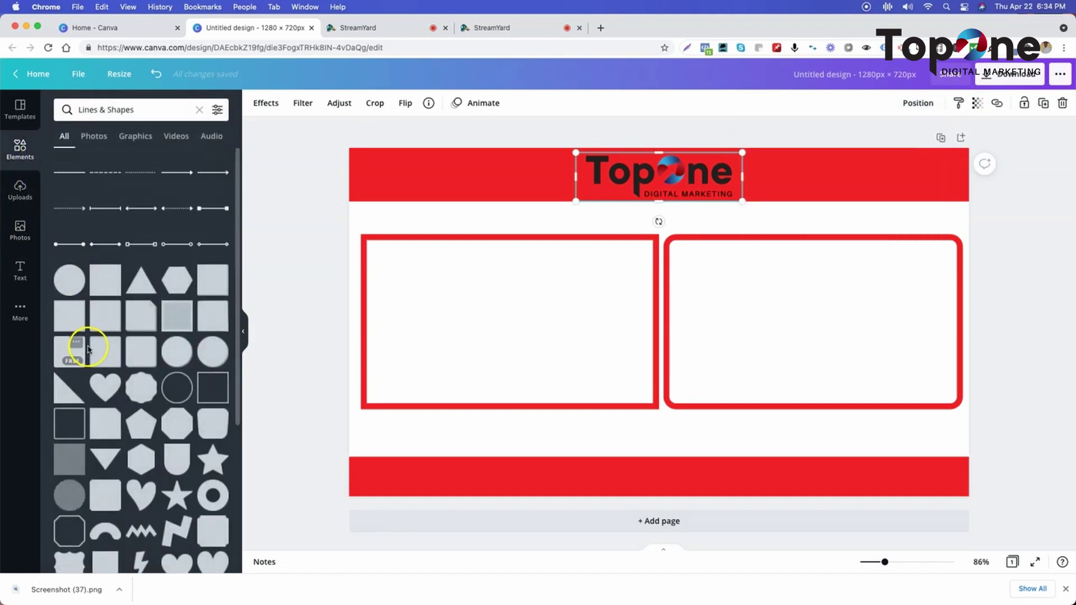
- Discard a rounded outline and place a solid rounded square on the top band instead
click(67, 424)
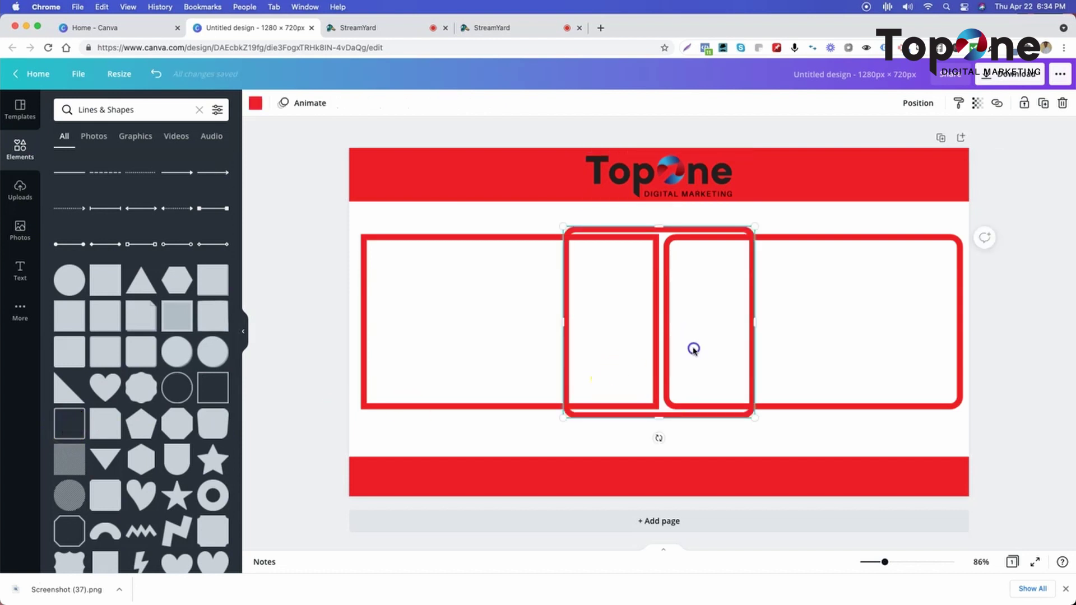
mouse_move(690, 345)
mouse_down()
mouse_move(678, 252)
mouse_move(643, 324)
mouse_up()
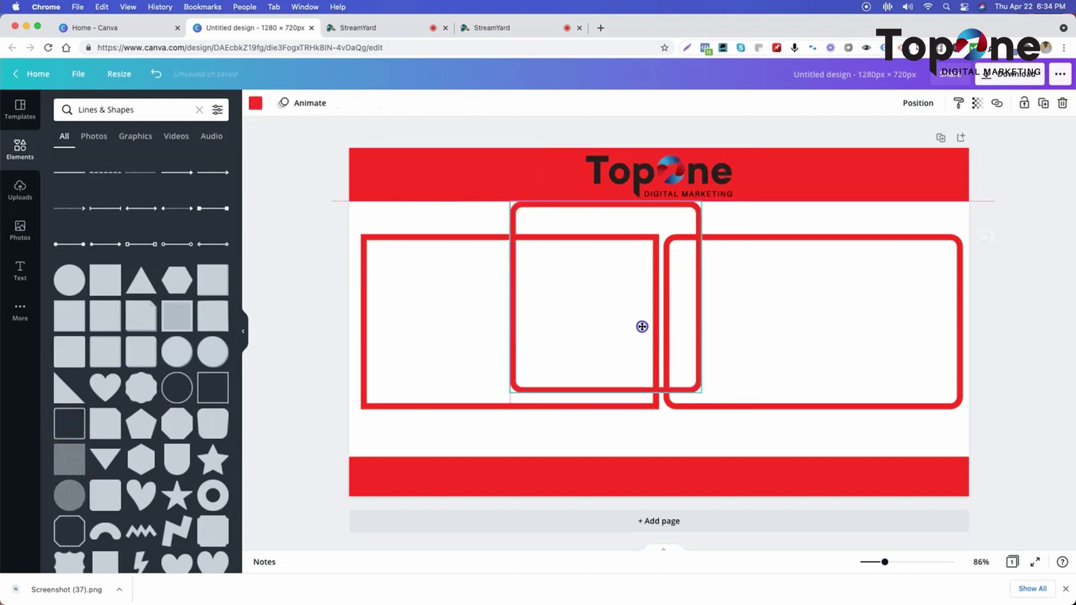
click(1062, 103)
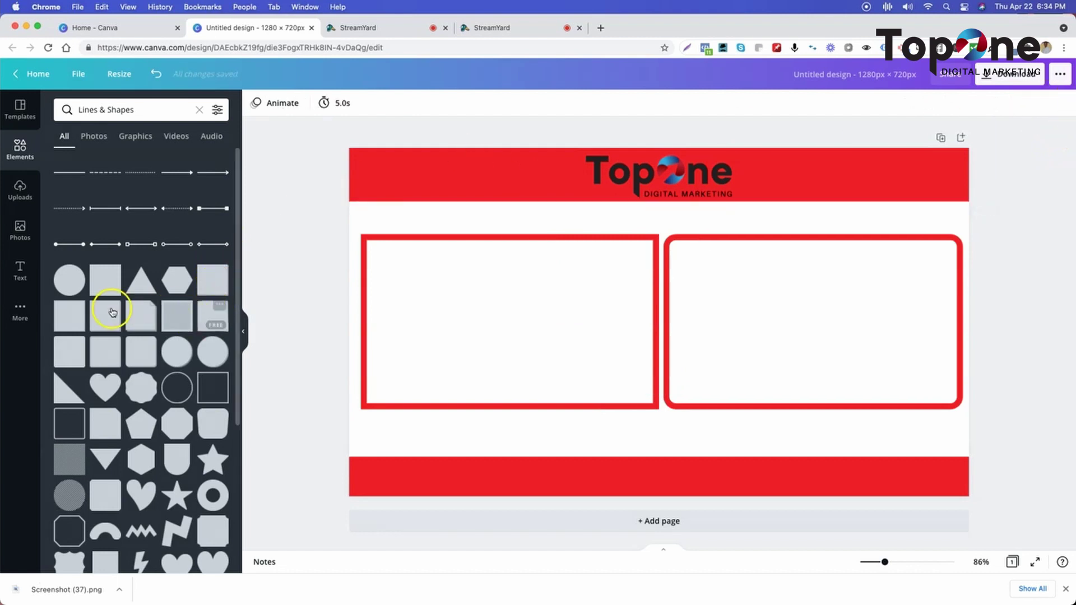
click(62, 351)
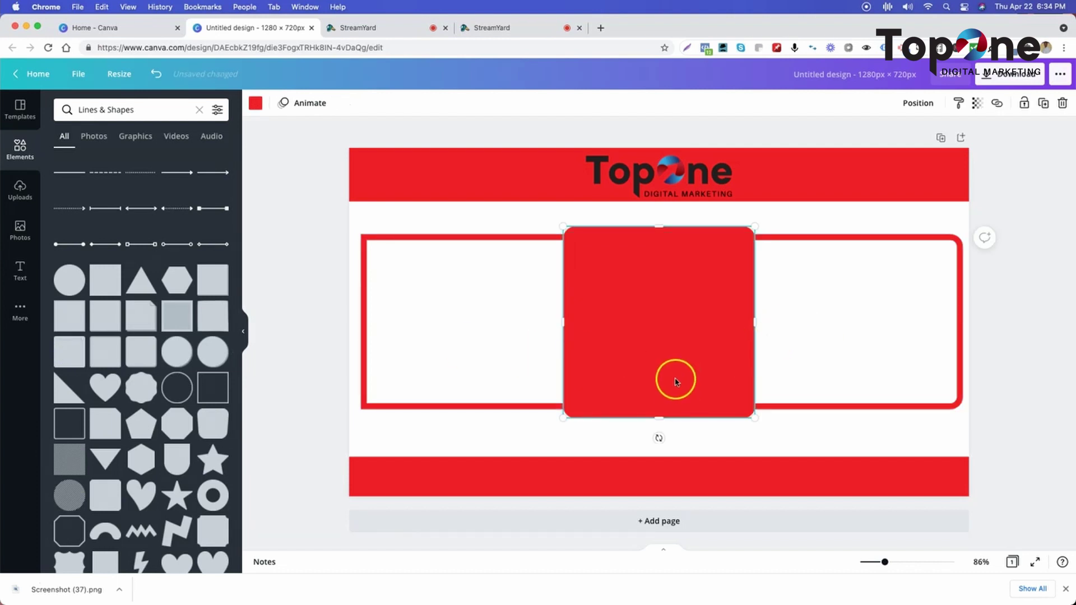
mouse_move(670, 382)
mouse_down()
mouse_move(673, 305)
mouse_move(655, 212)
mouse_up()
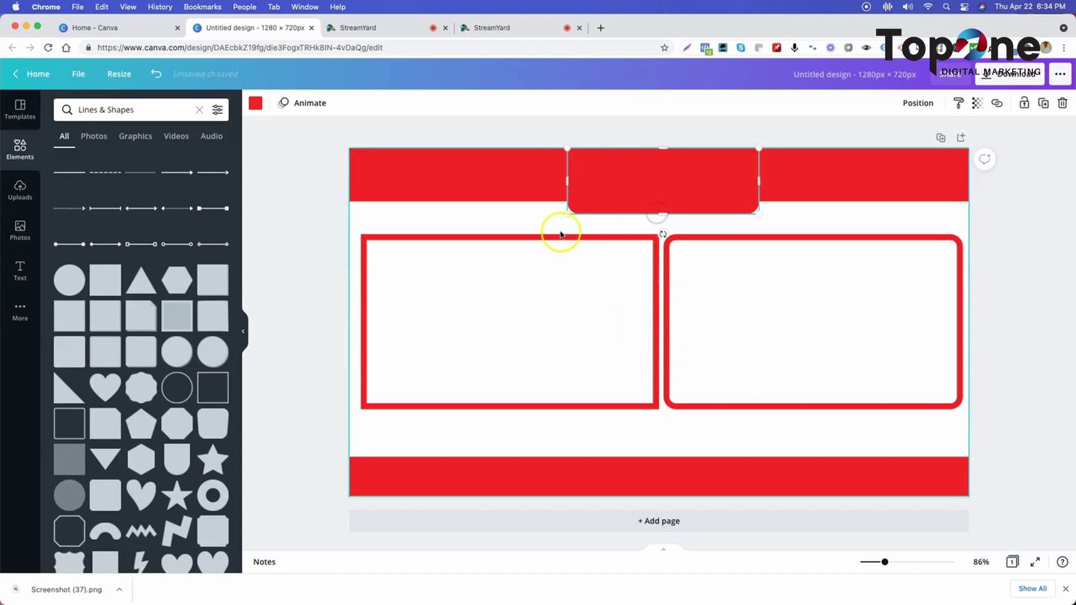
- Colour the top tab shape white and send it backward behind the TopOne logo
click(250, 104)
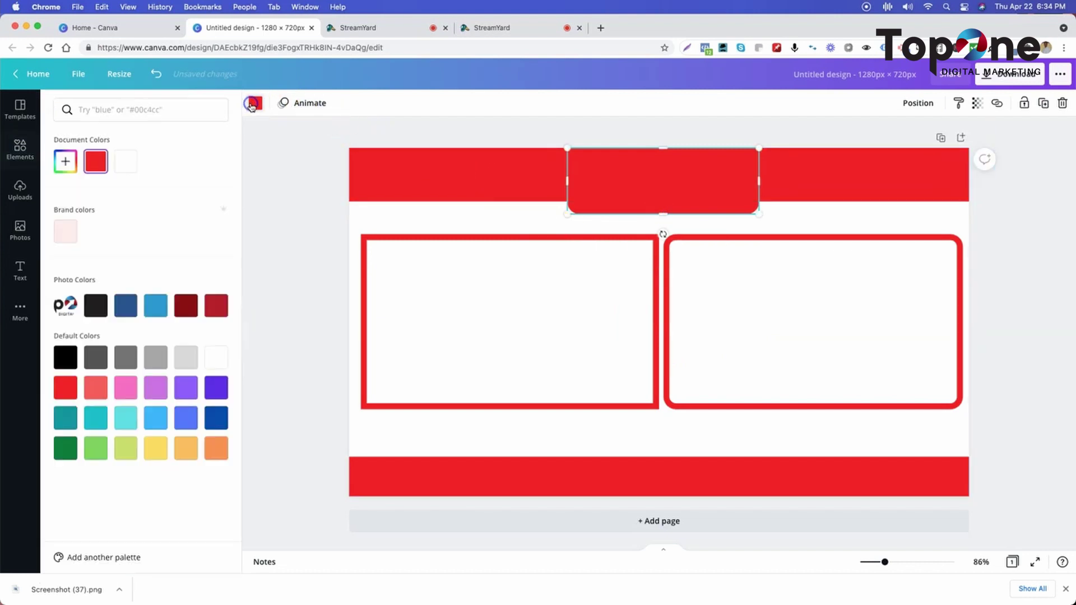
click(126, 162)
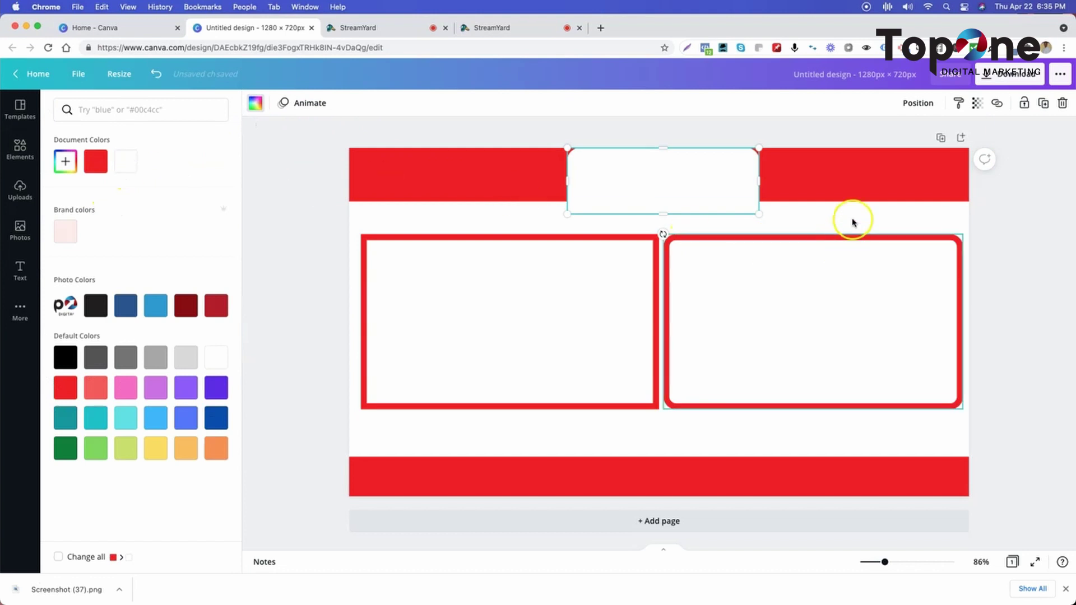
click(932, 104)
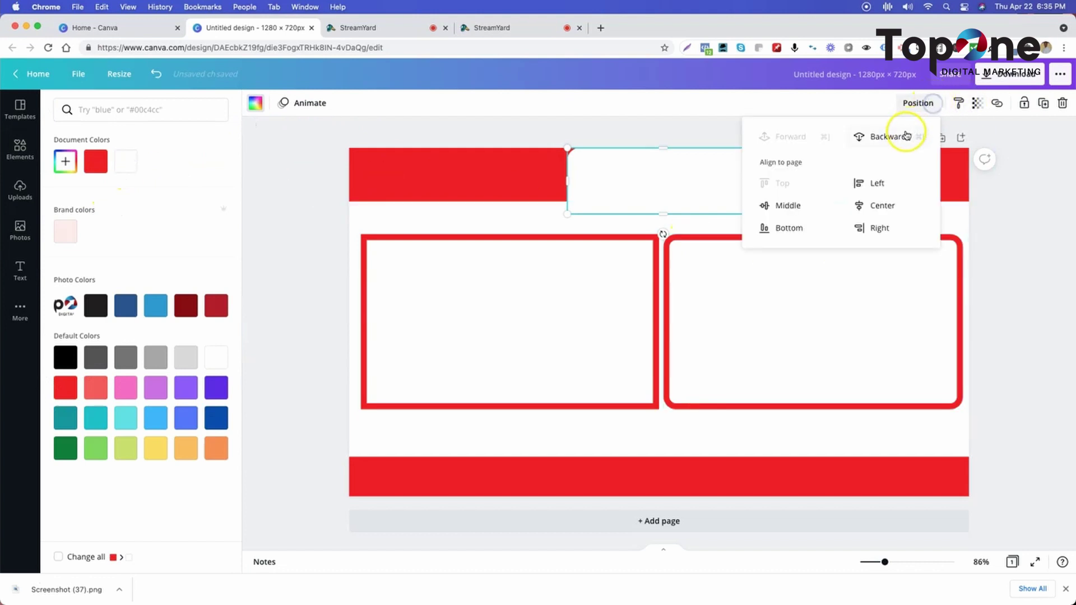
click(888, 136)
click(523, 225)
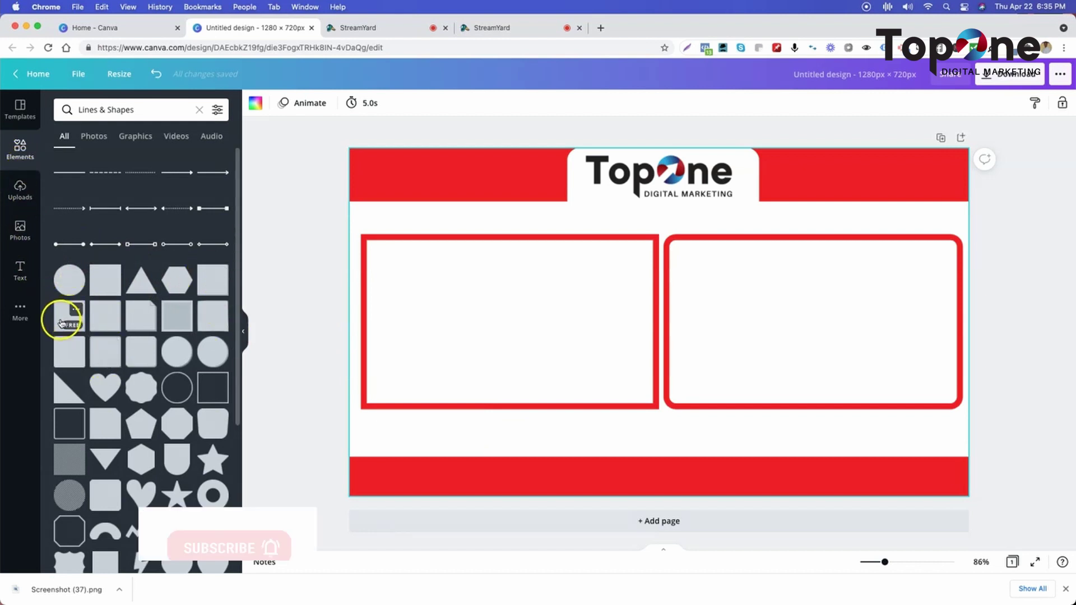
- Add a red square and reshape it into a small wide rectangle
click(62, 312)
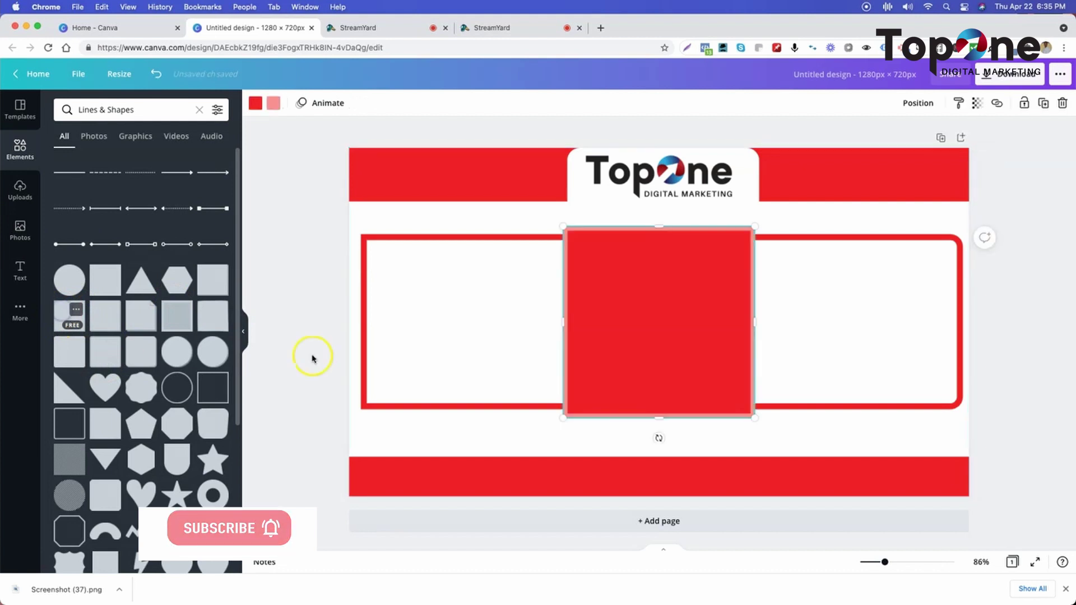
mouse_move(640, 329)
mouse_down()
mouse_move(621, 357)
mouse_move(555, 370)
mouse_up()
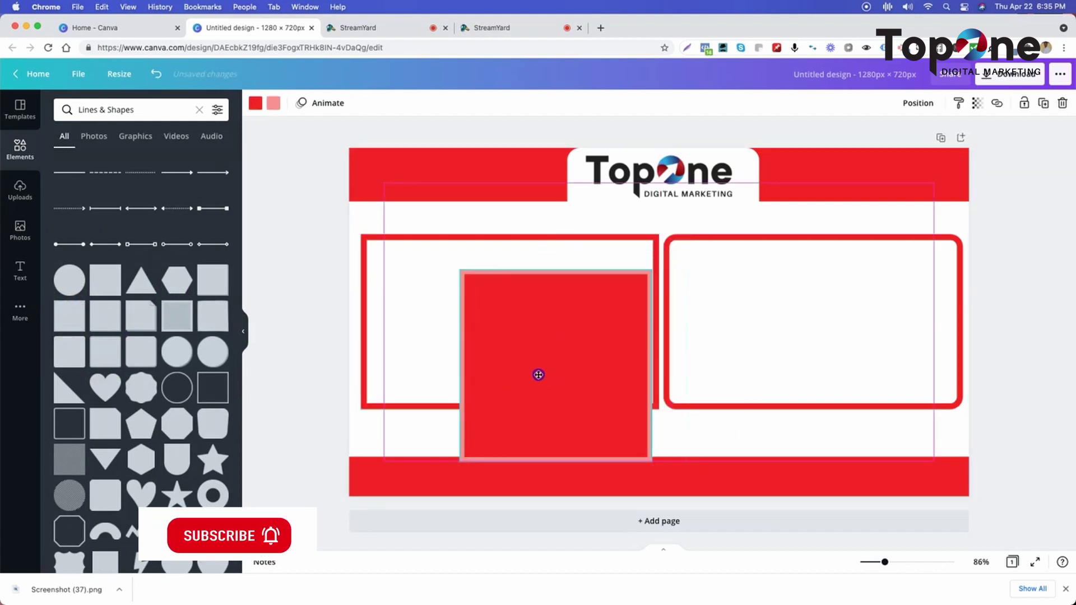
click(1061, 104)
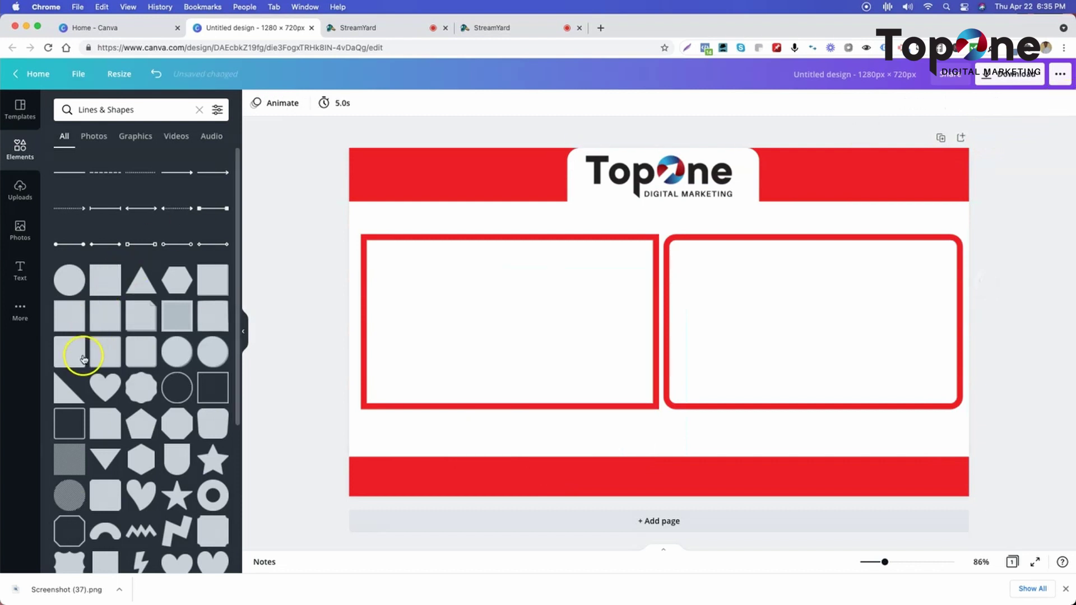
click(106, 281)
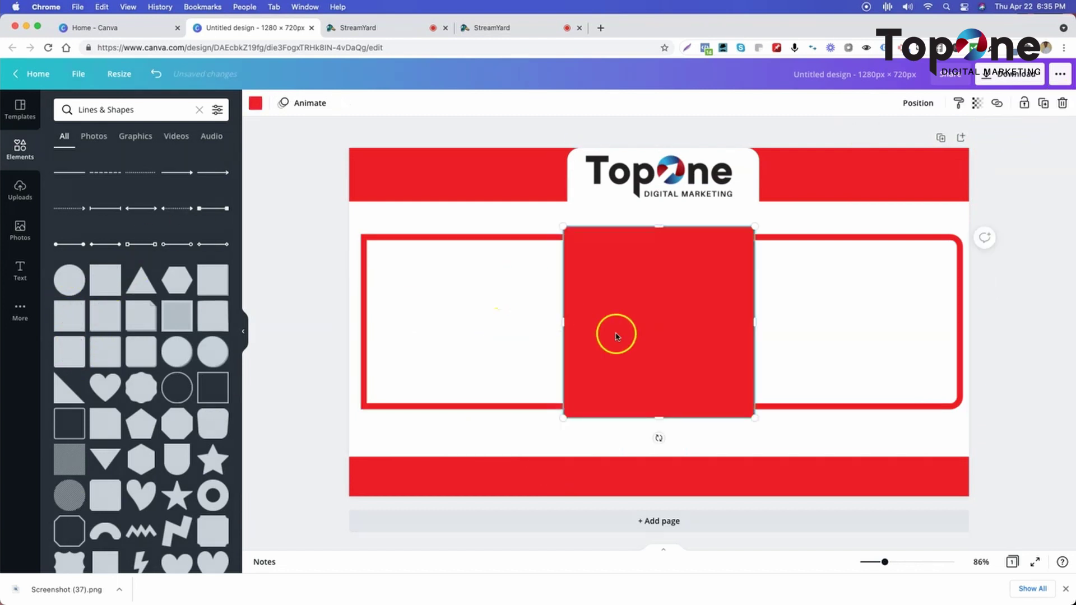
drag(617, 359, 523, 419)
drag(654, 473, 659, 478)
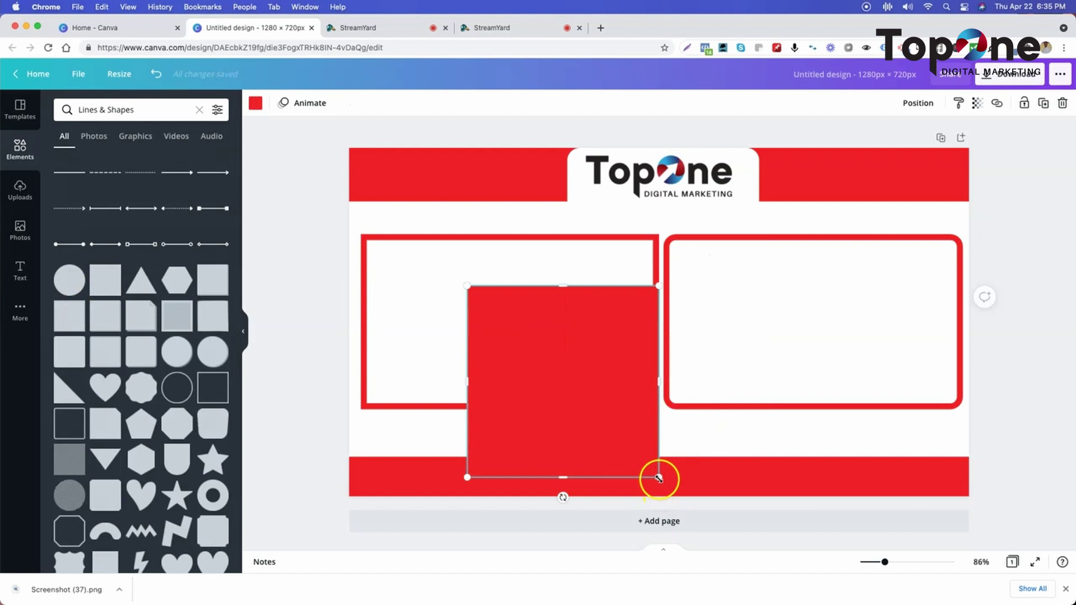
drag(626, 434, 561, 380)
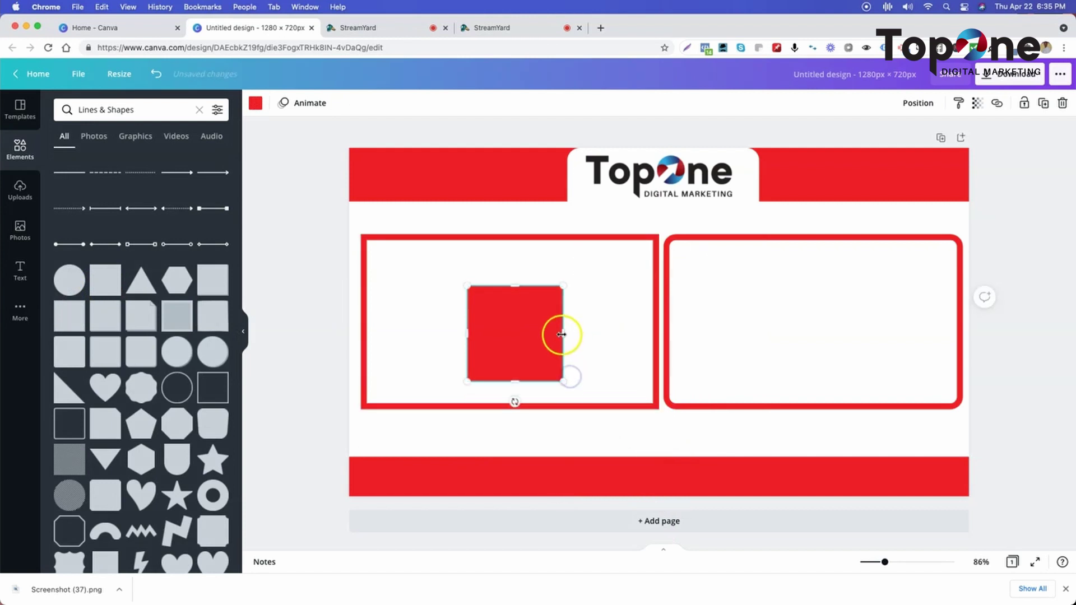
drag(560, 333, 711, 335)
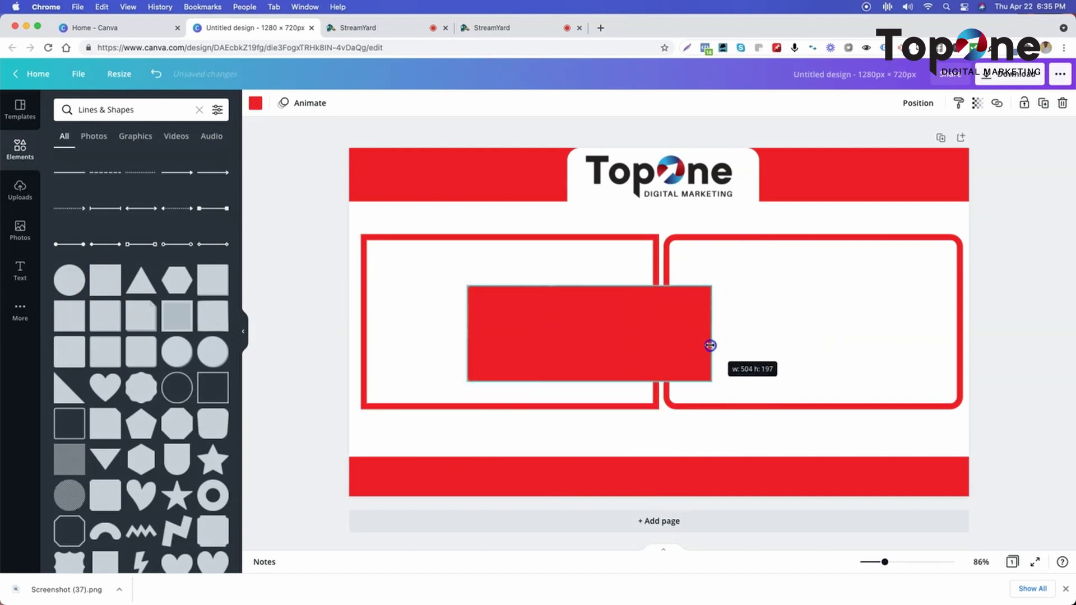
- Shrink the rectangle into a thin label bar and position it under the left frame
drag(711, 384, 627, 351)
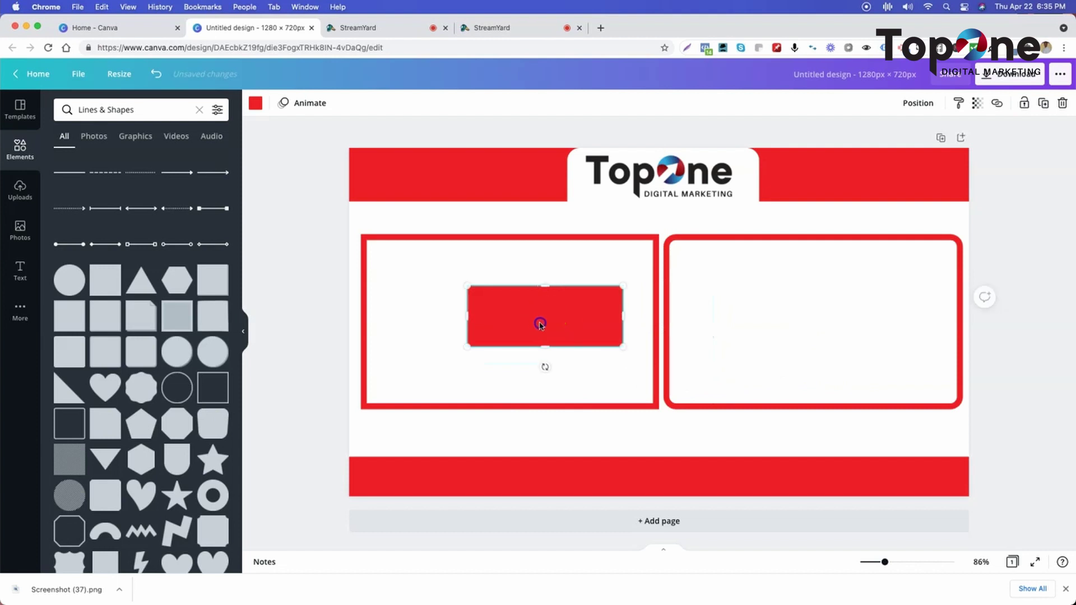
mouse_move(546, 319)
mouse_down()
mouse_move(470, 397)
mouse_move(449, 443)
mouse_up()
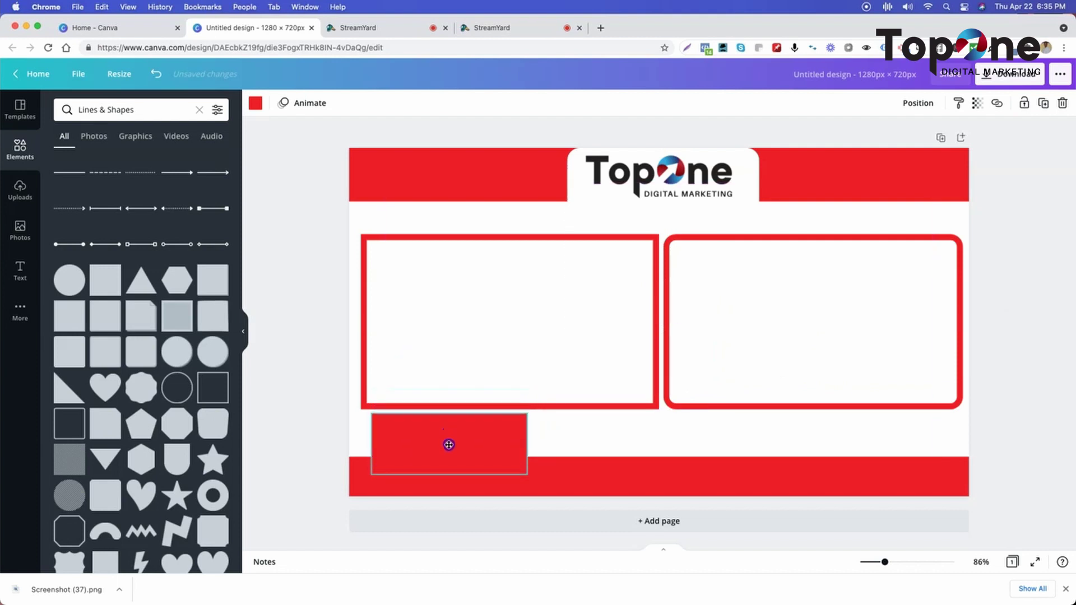
mouse_move(526, 477)
mouse_down()
mouse_move(509, 468)
mouse_move(542, 443)
mouse_up()
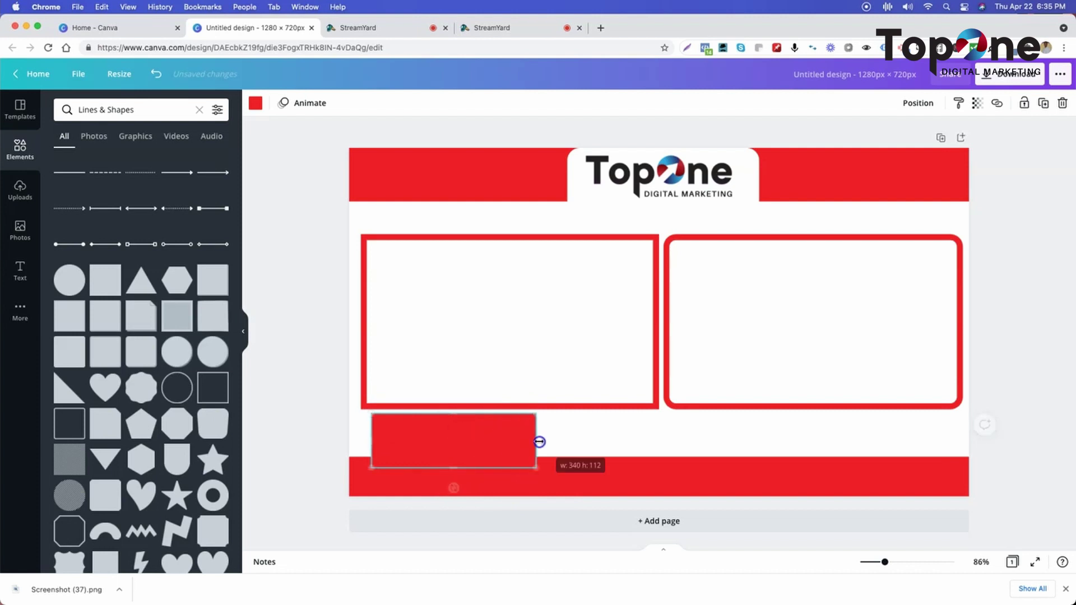
drag(453, 467, 459, 447)
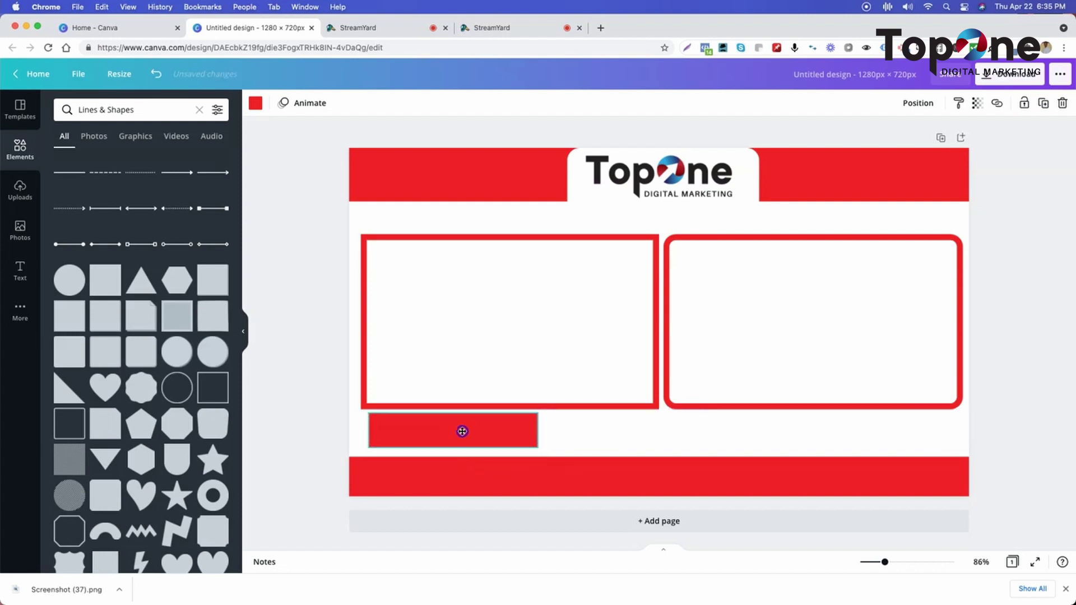
drag(466, 431, 456, 432)
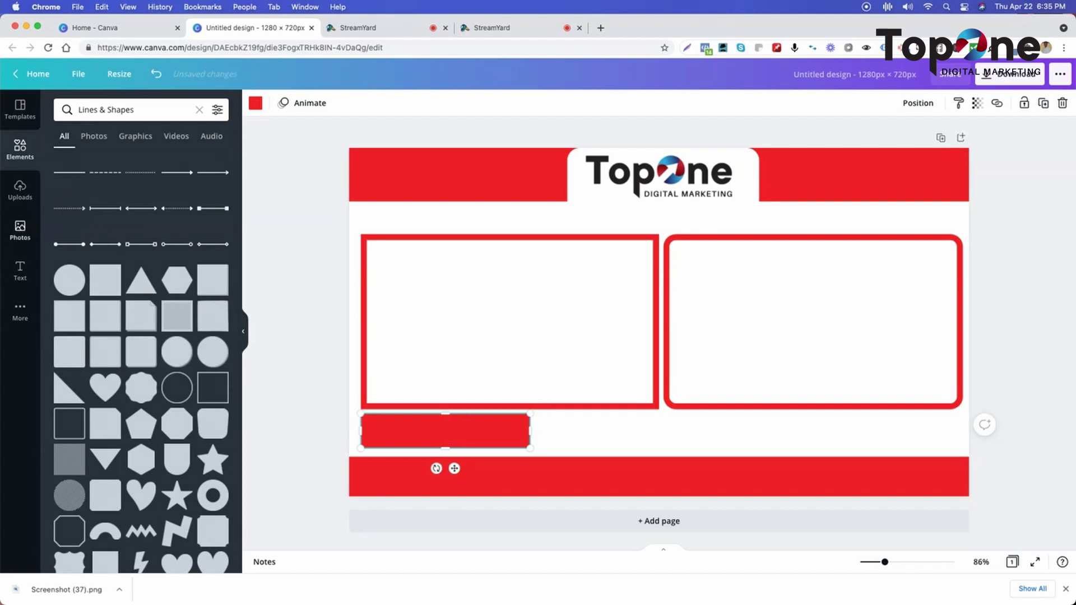
click(21, 271)
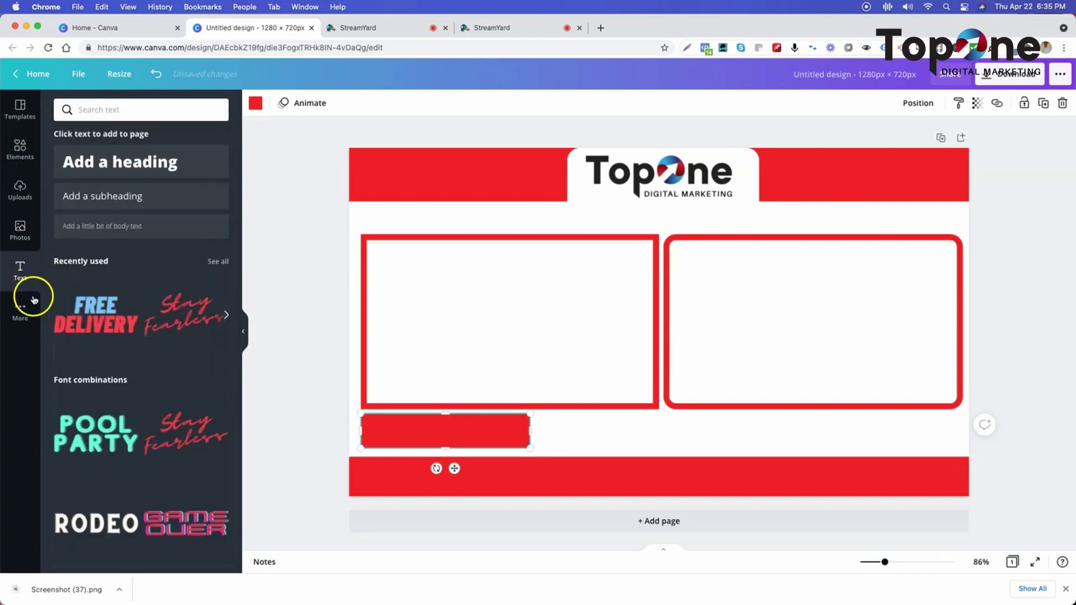
- Add a subheading text box and place it on the red bar below the left frame
click(102, 196)
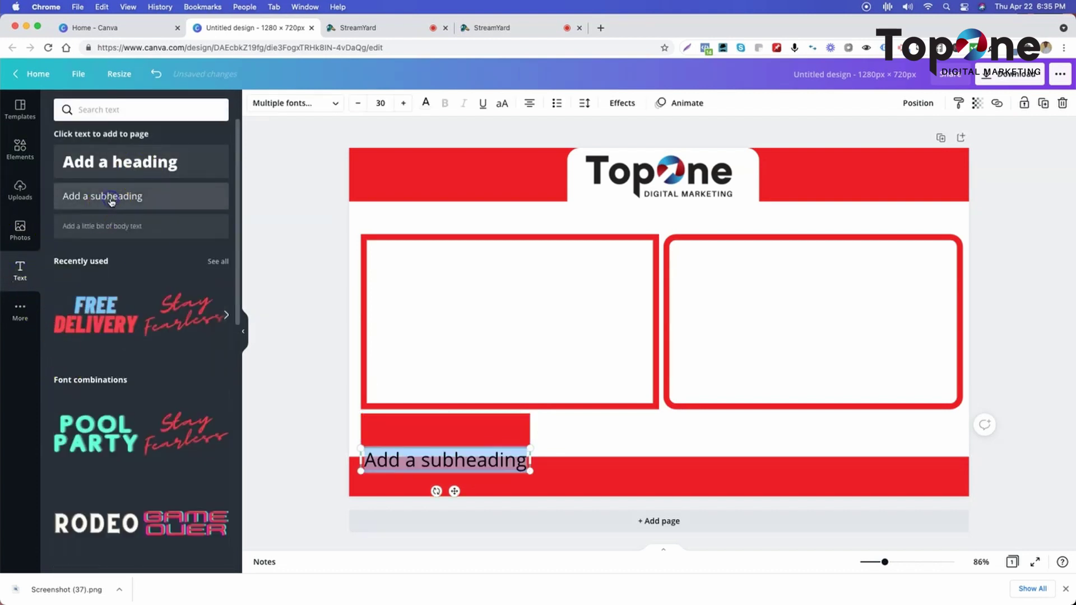
click(443, 458)
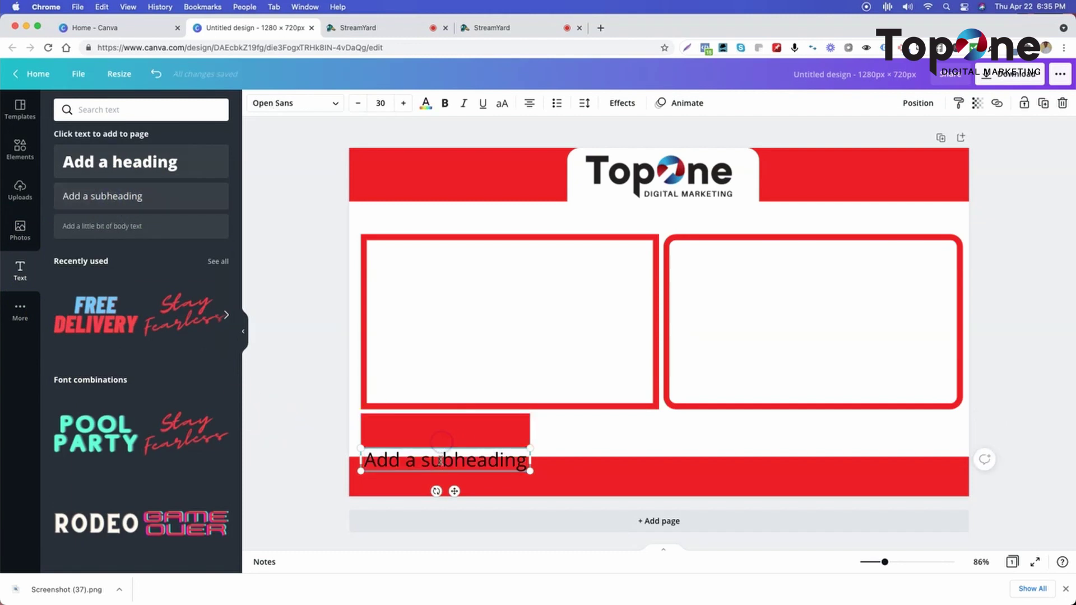
click(515, 481)
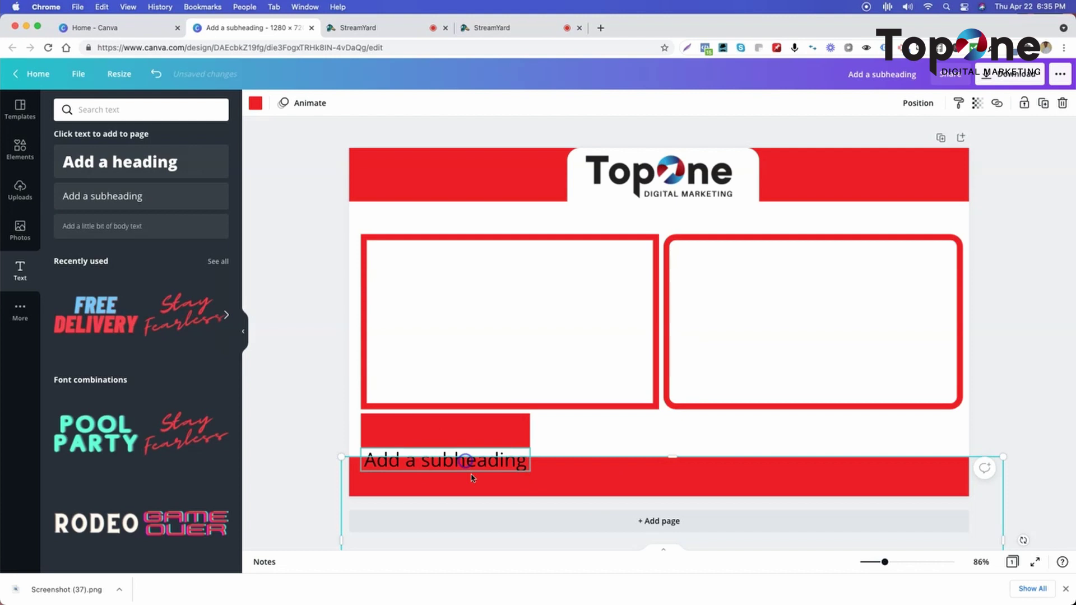
drag(469, 471, 469, 439)
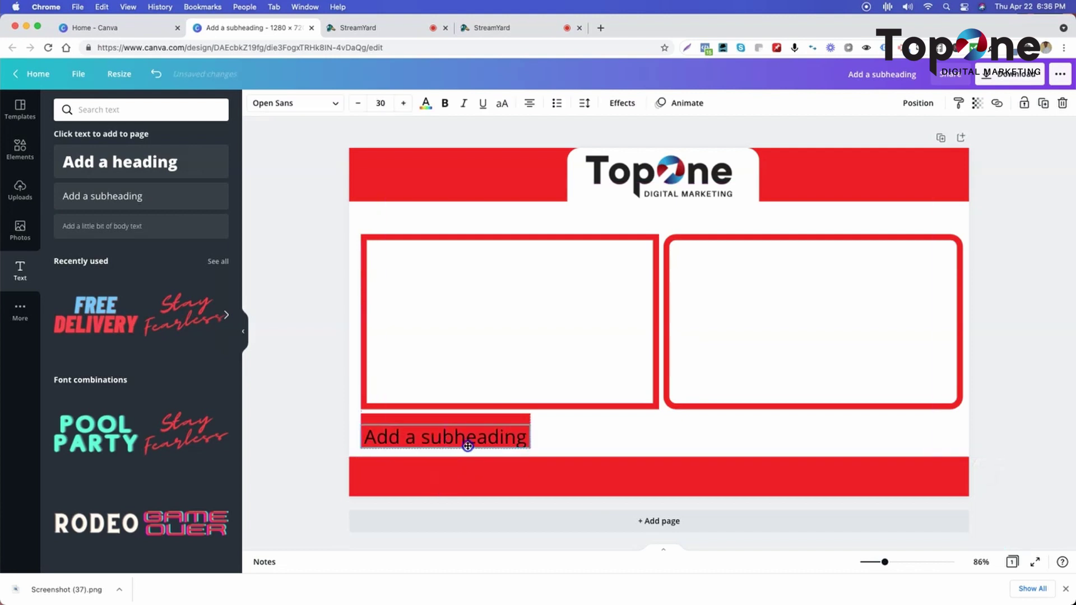
double_click(468, 432)
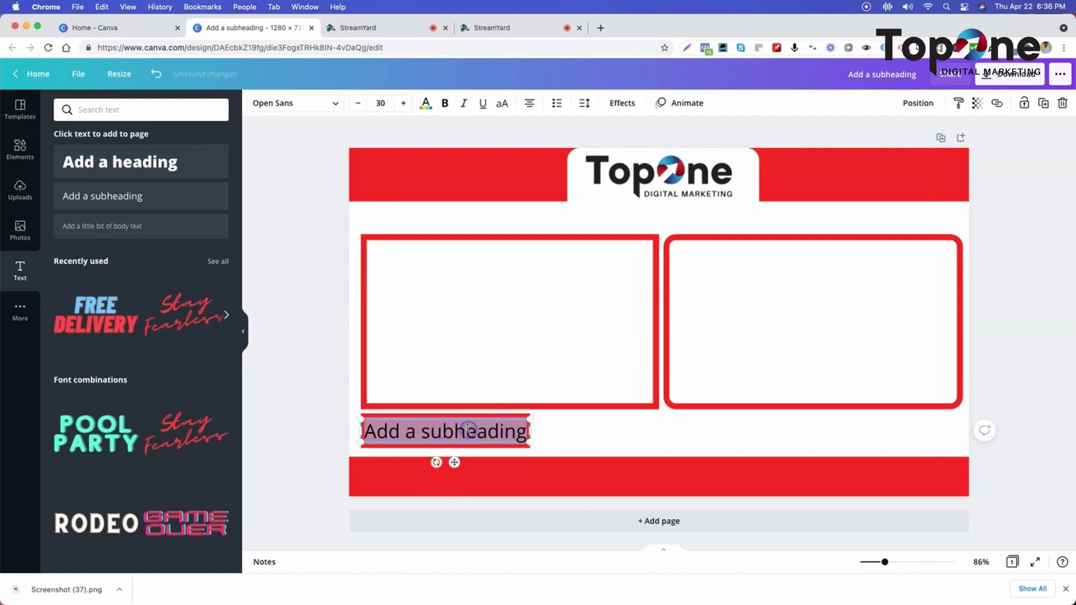
text(Roberto)
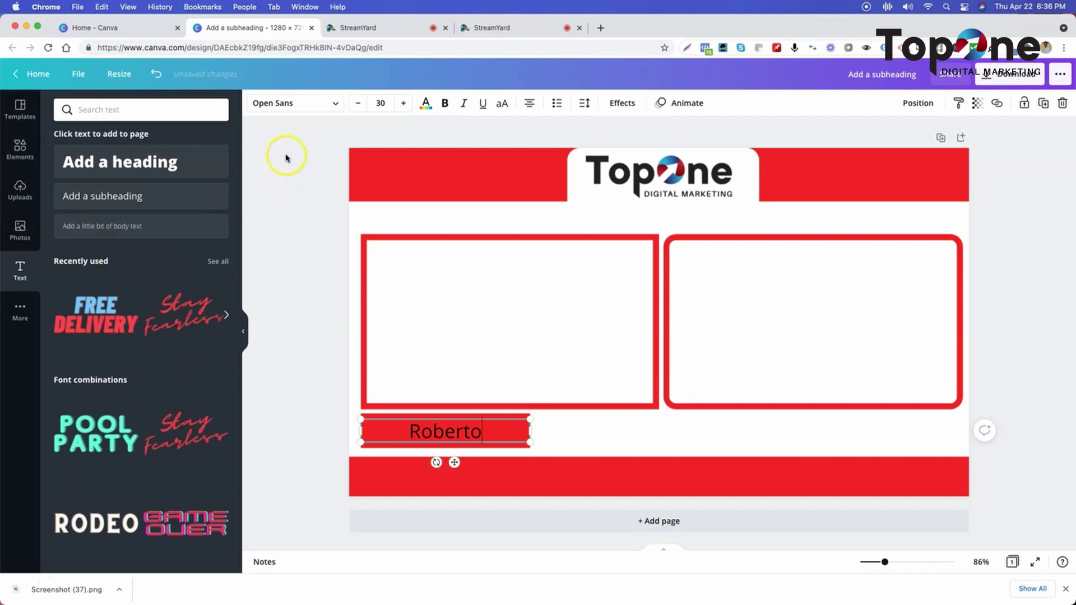
- Make the Roberto name white and group it with its red bar
click(425, 103)
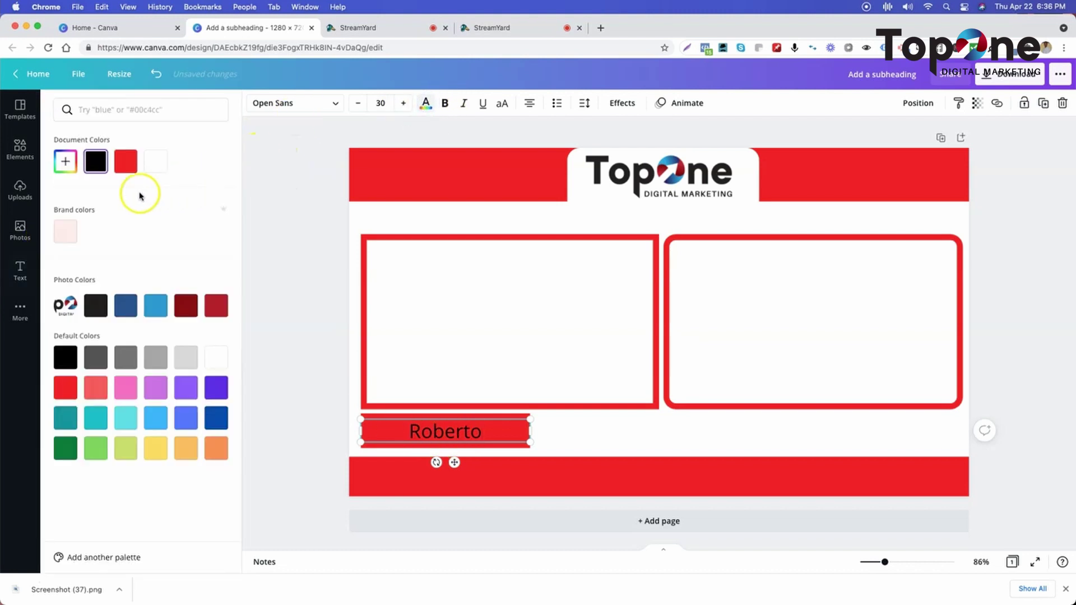
click(641, 436)
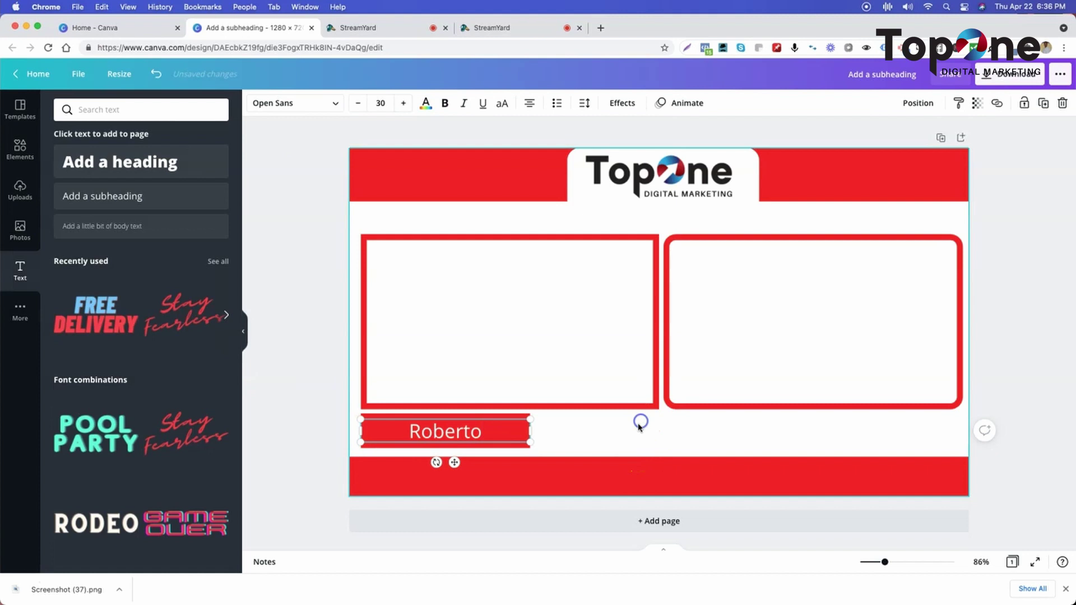
click(635, 424)
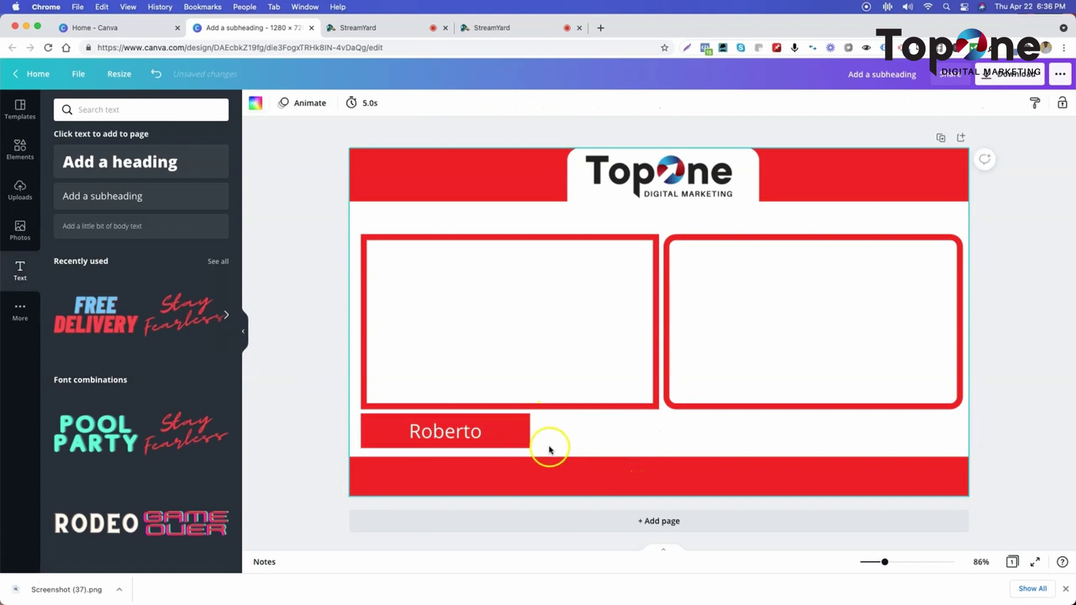
click(479, 432)
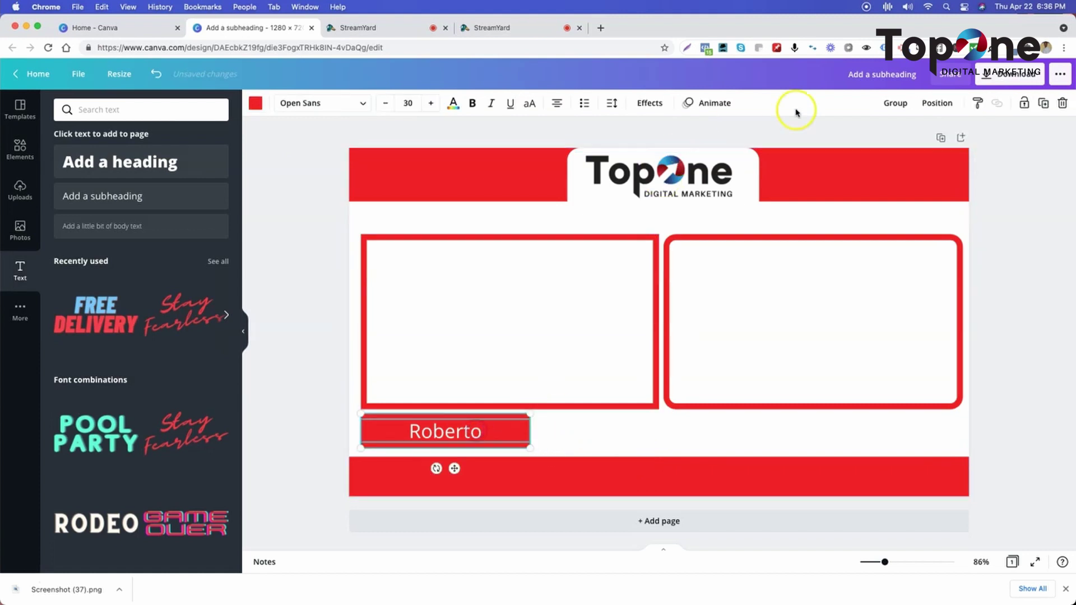
click(894, 102)
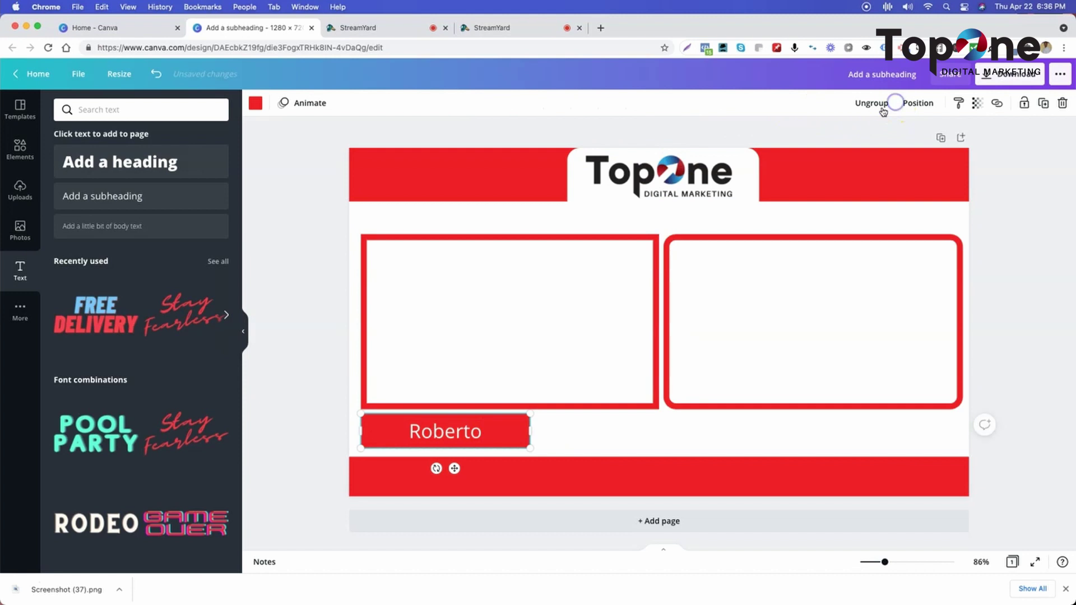
- Duplicate the Roberto name bar and move the copy below the right video frame
right_click(507, 434)
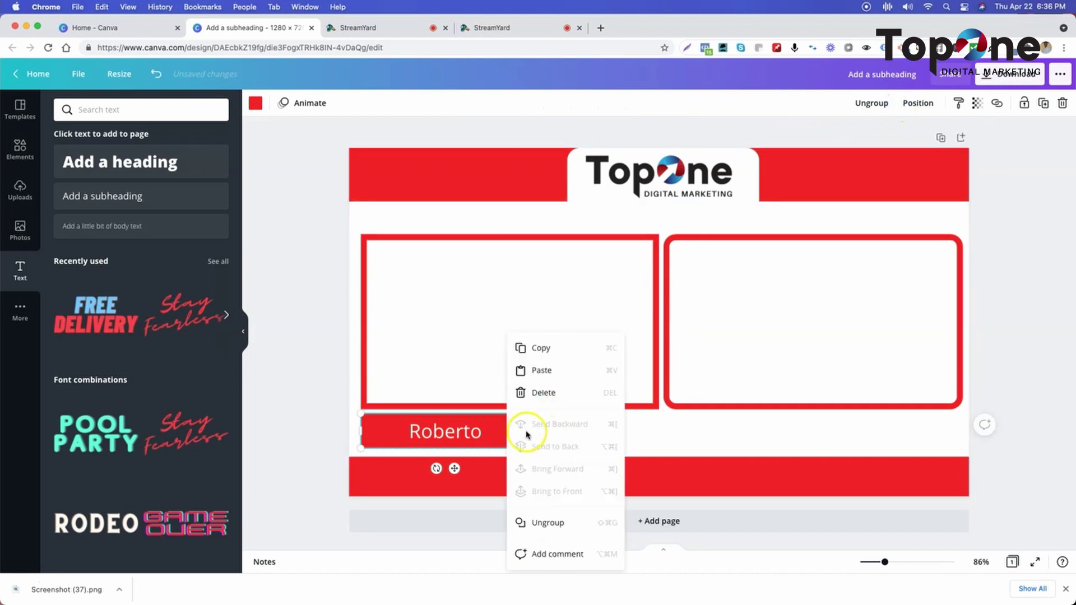
click(497, 433)
click(511, 450)
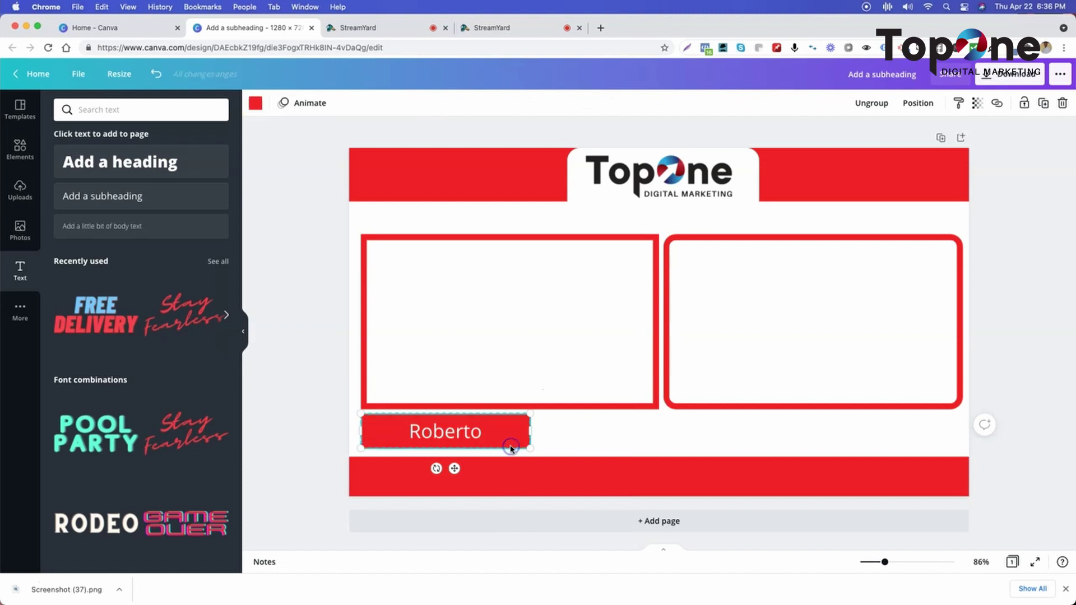
click(1043, 103)
drag(523, 447, 938, 435)
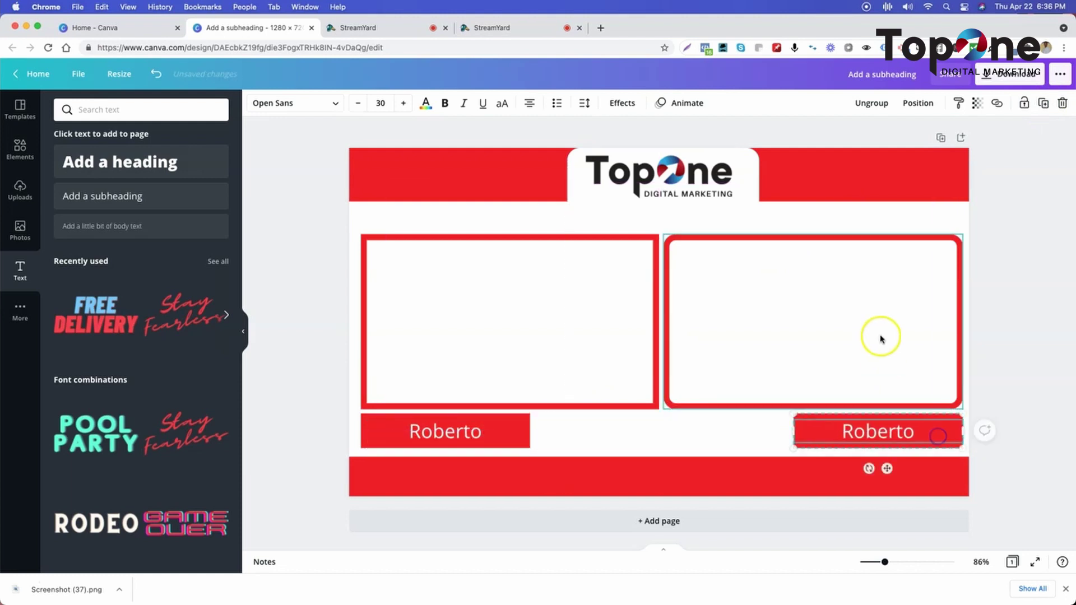
click(875, 210)
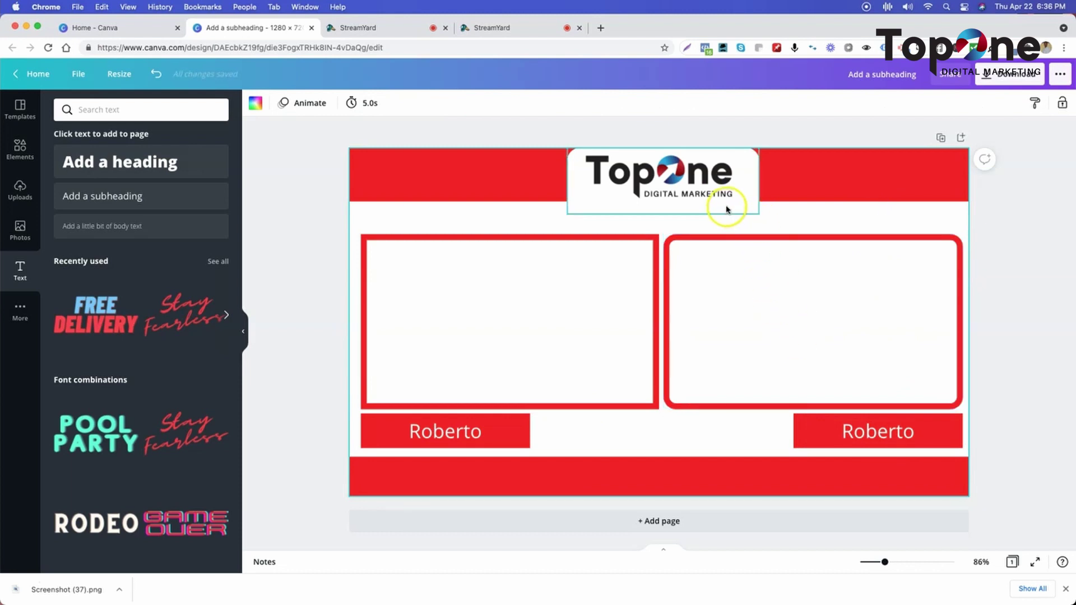
- Shrink the logo and centre both the logo and its white tab horizontally on the page
click(750, 174)
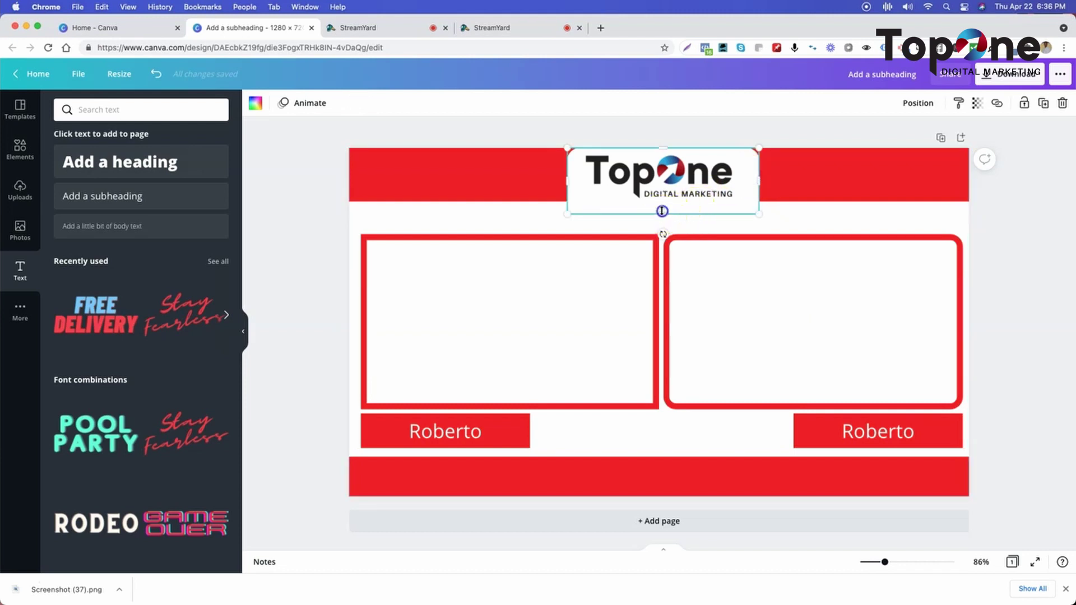
drag(663, 212, 664, 204)
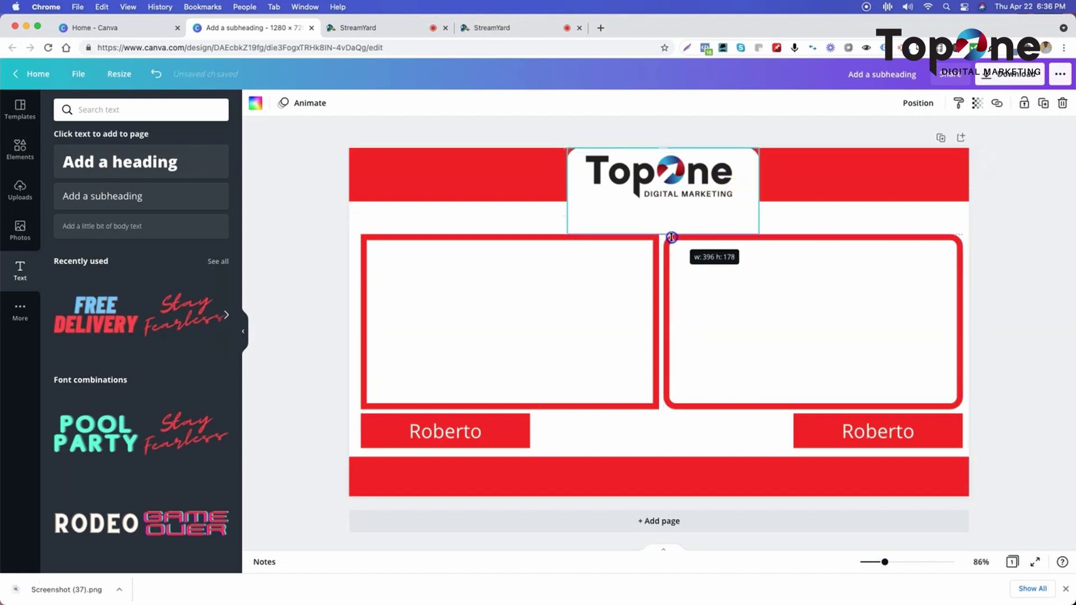
click(664, 177)
drag(741, 199, 732, 193)
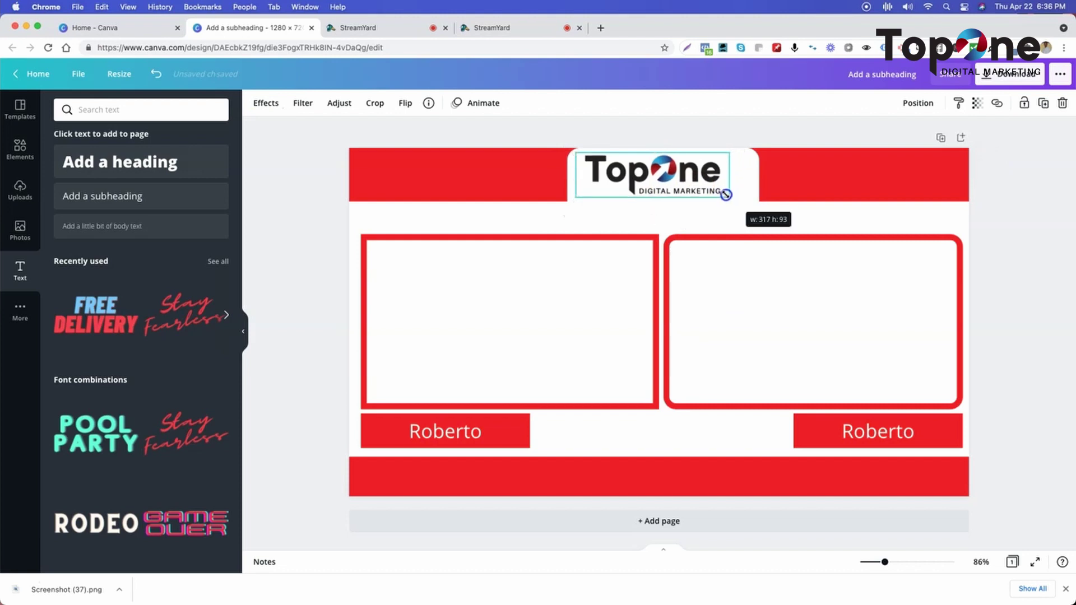
drag(664, 181, 688, 181)
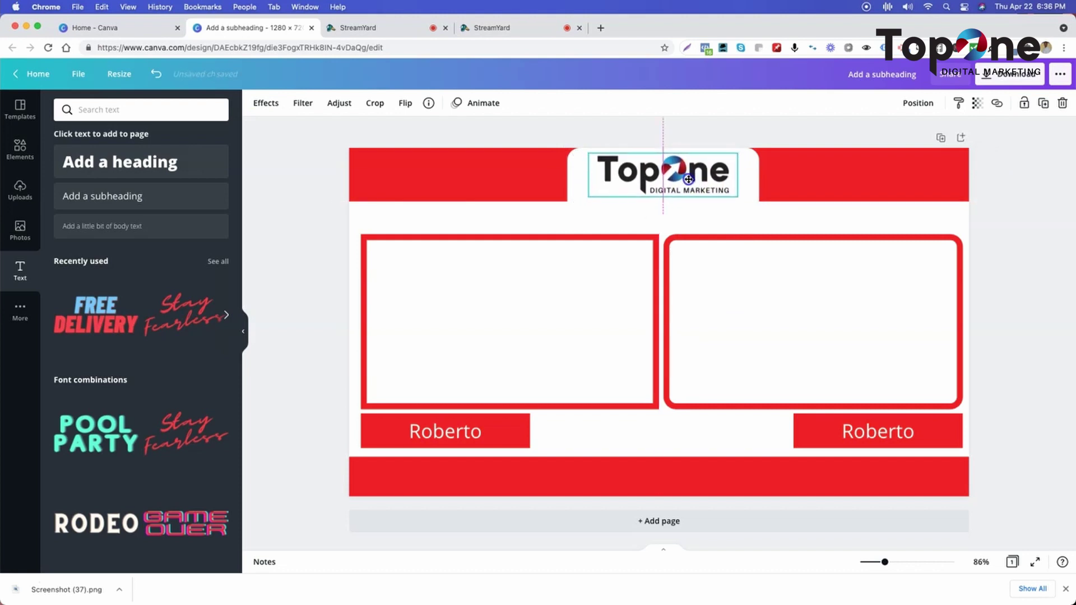
click(917, 102)
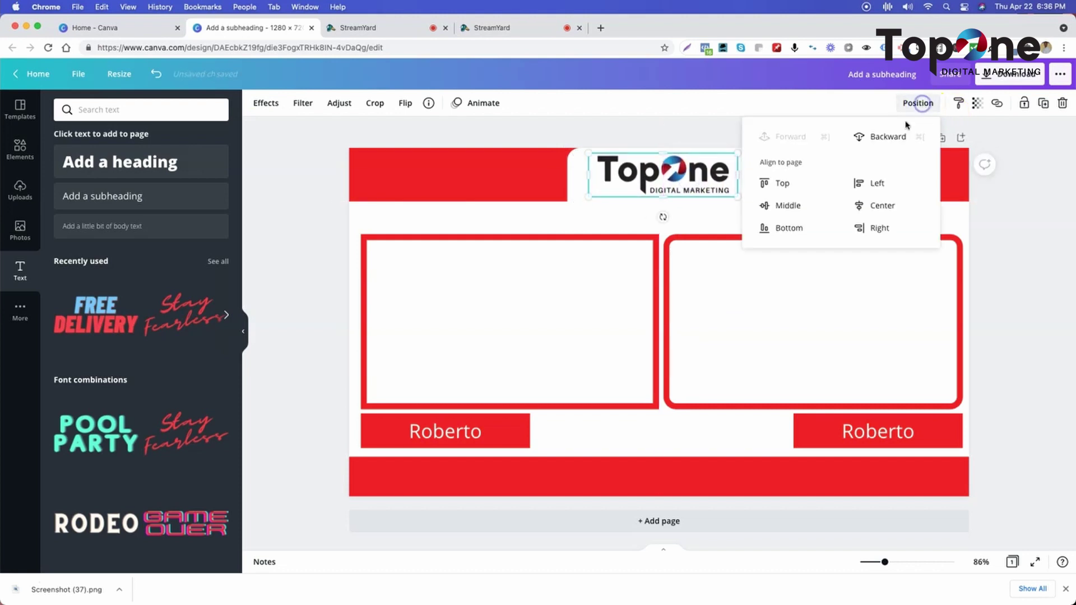
click(881, 204)
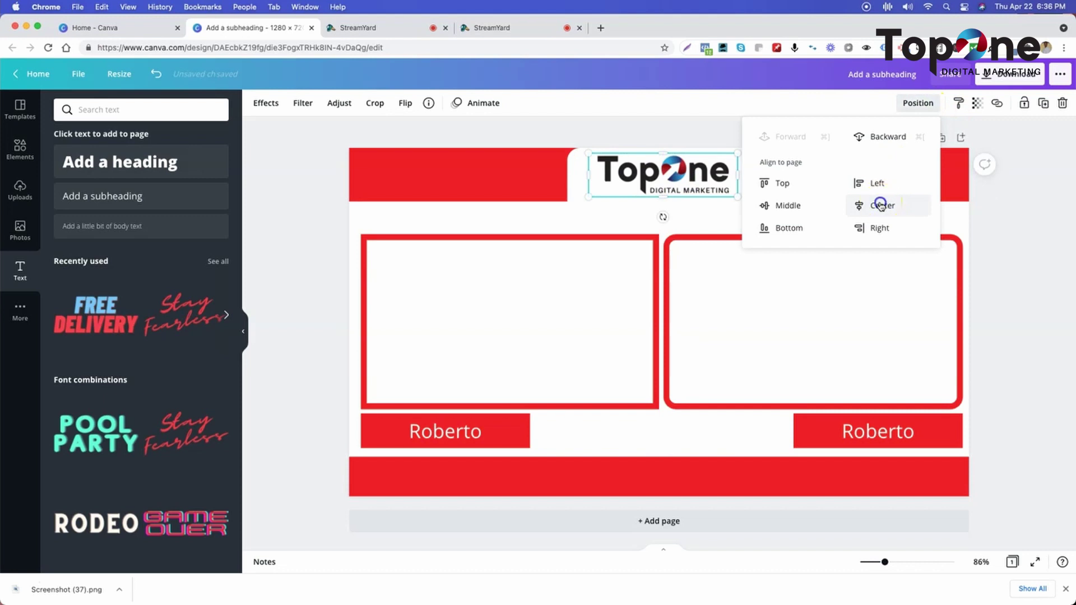
click(689, 211)
click(917, 102)
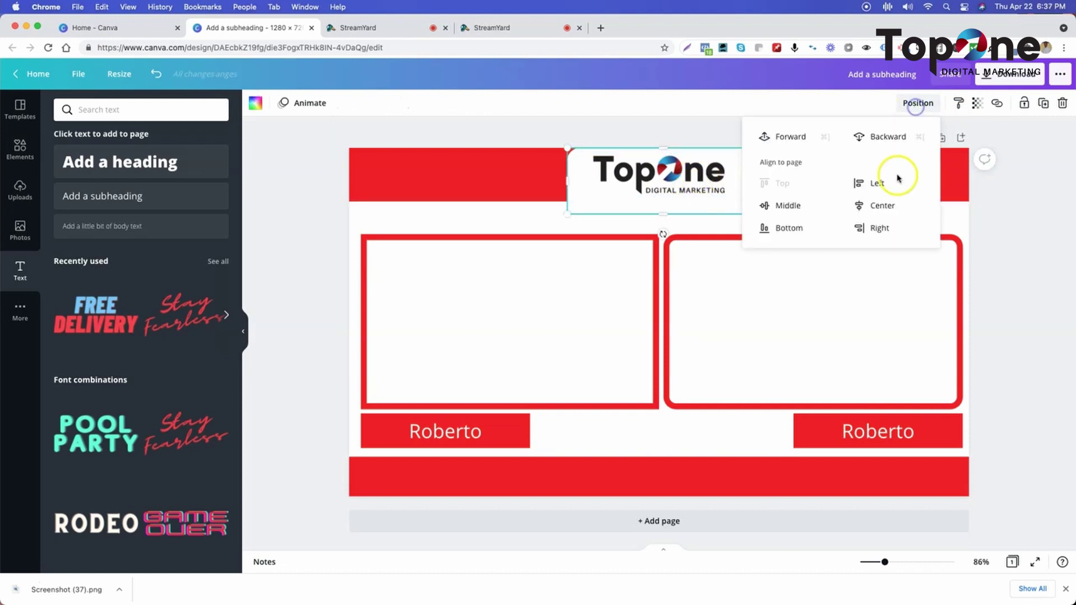
click(881, 205)
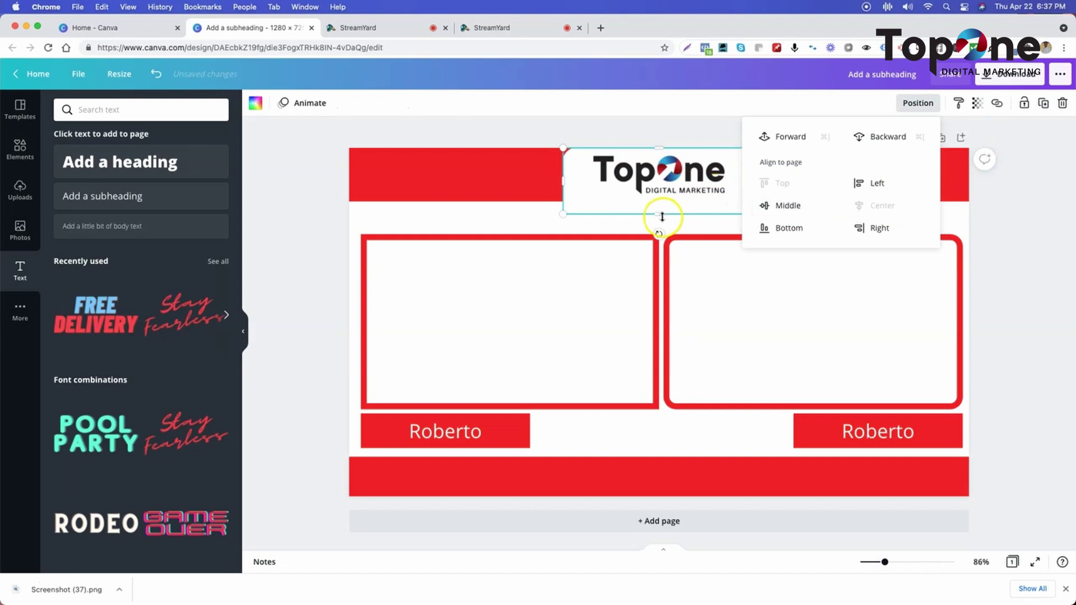
- Shrink the logo box further and re-centre the logo and white tab on the page
click(662, 218)
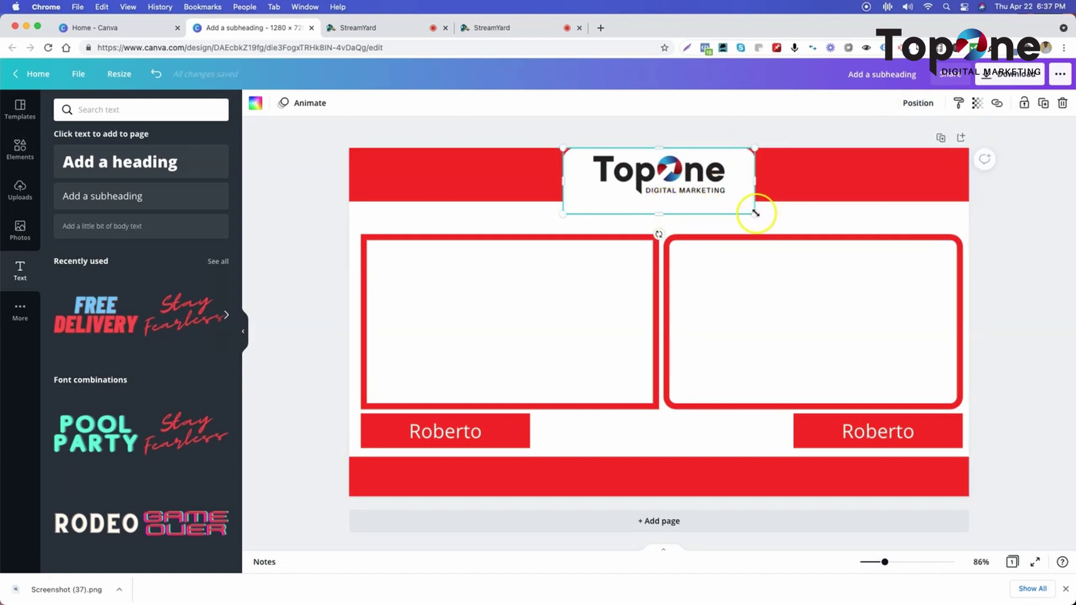
drag(749, 207, 742, 190)
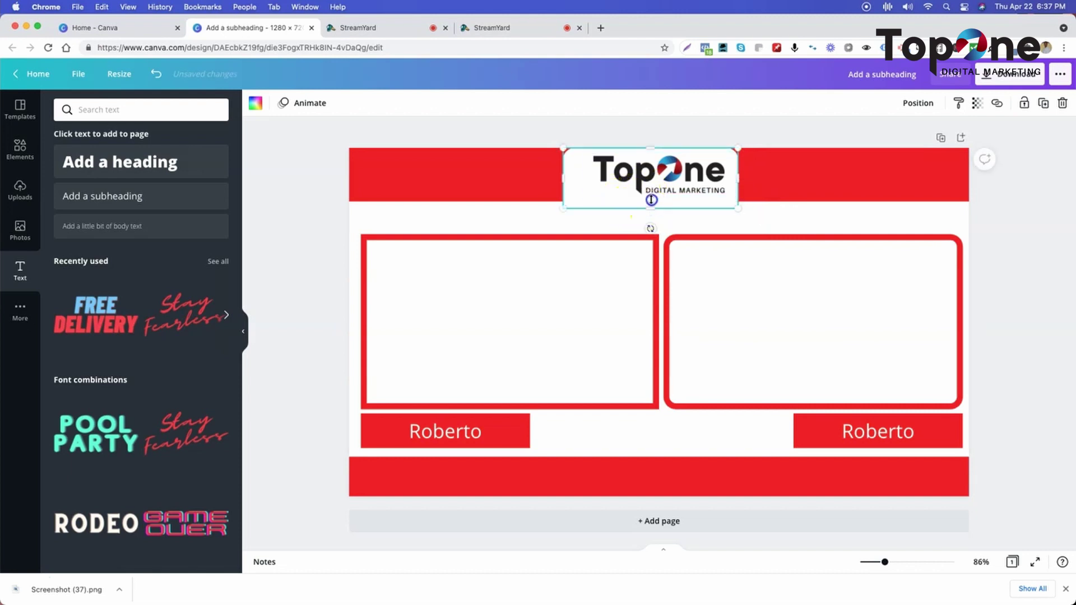
drag(651, 200, 645, 177)
click(649, 182)
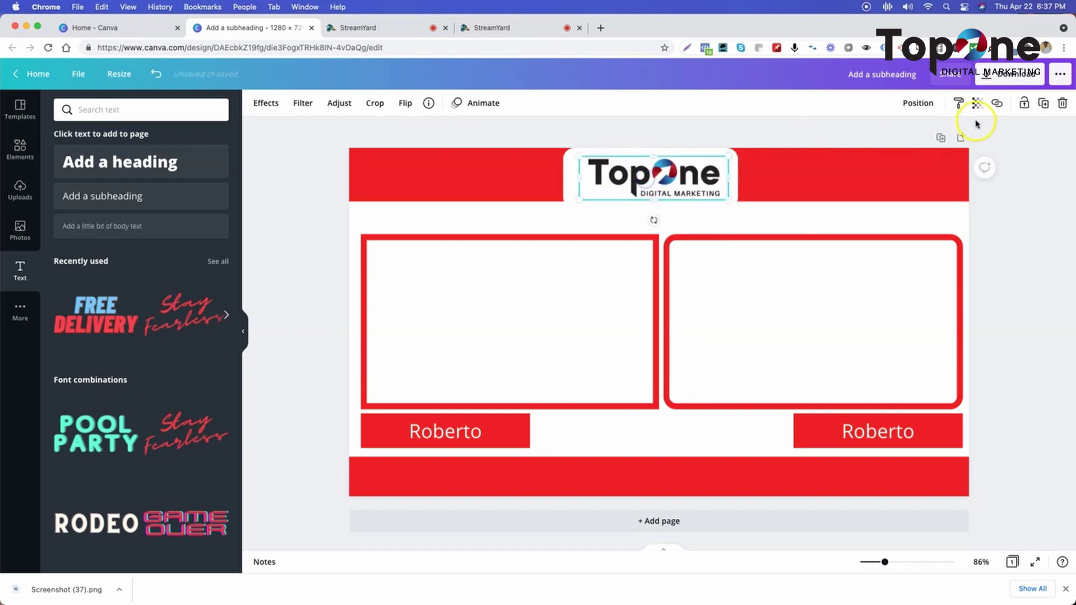
click(926, 104)
click(874, 206)
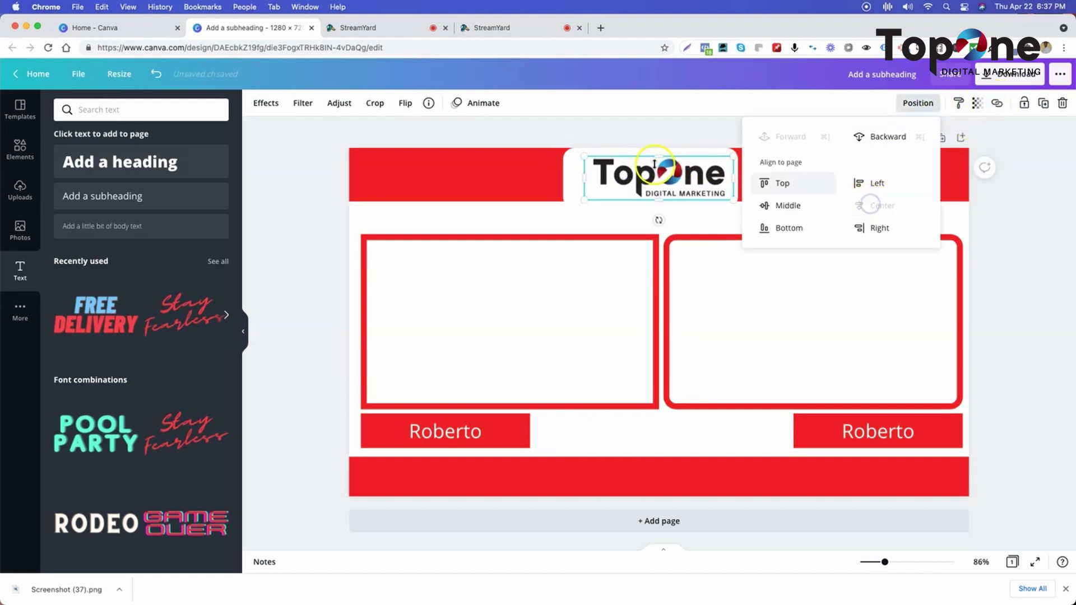
click(554, 182)
click(917, 103)
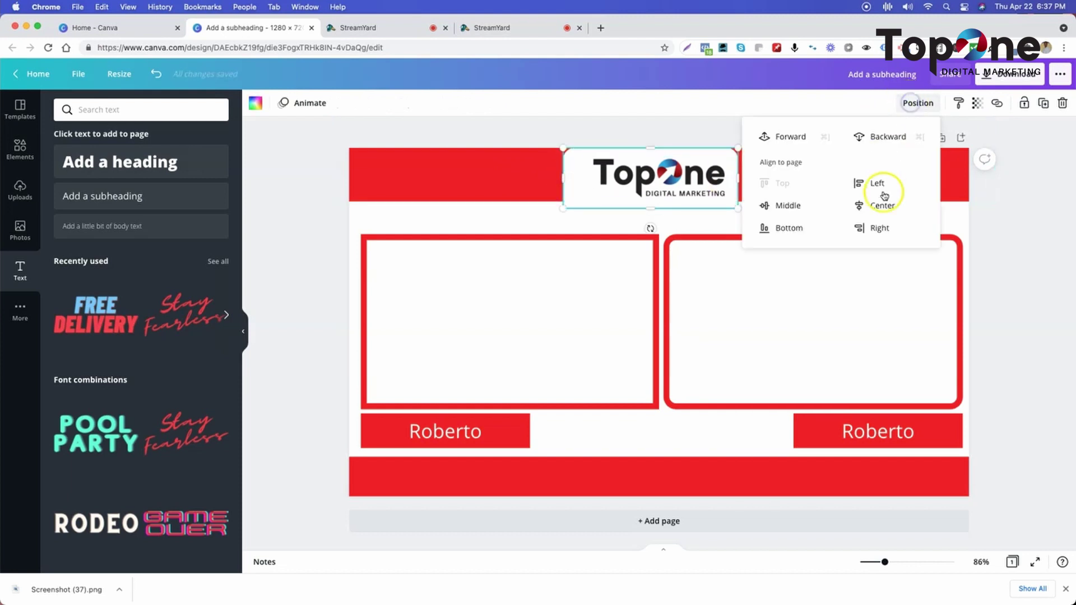
click(881, 205)
click(518, 219)
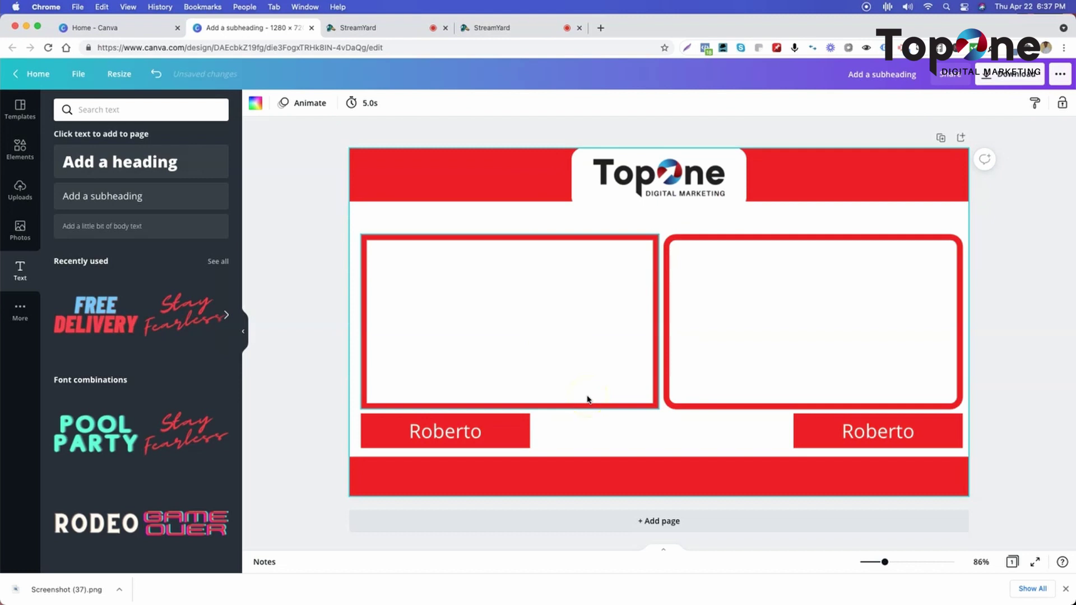
click(420, 225)
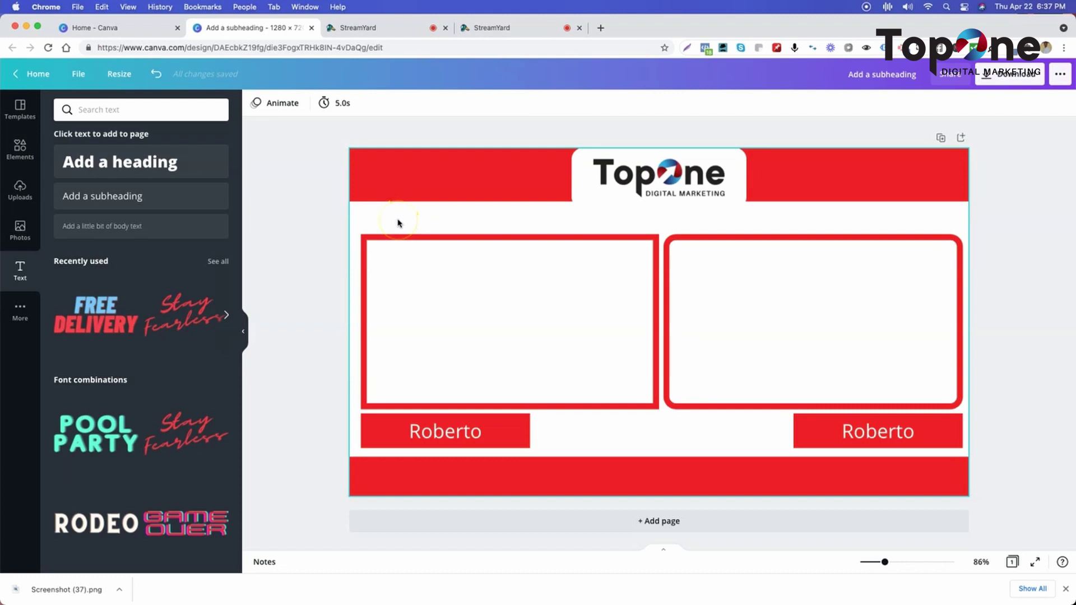
- Download the overlay as a PNG with a transparent background and dismiss the confirmation
click(726, 203)
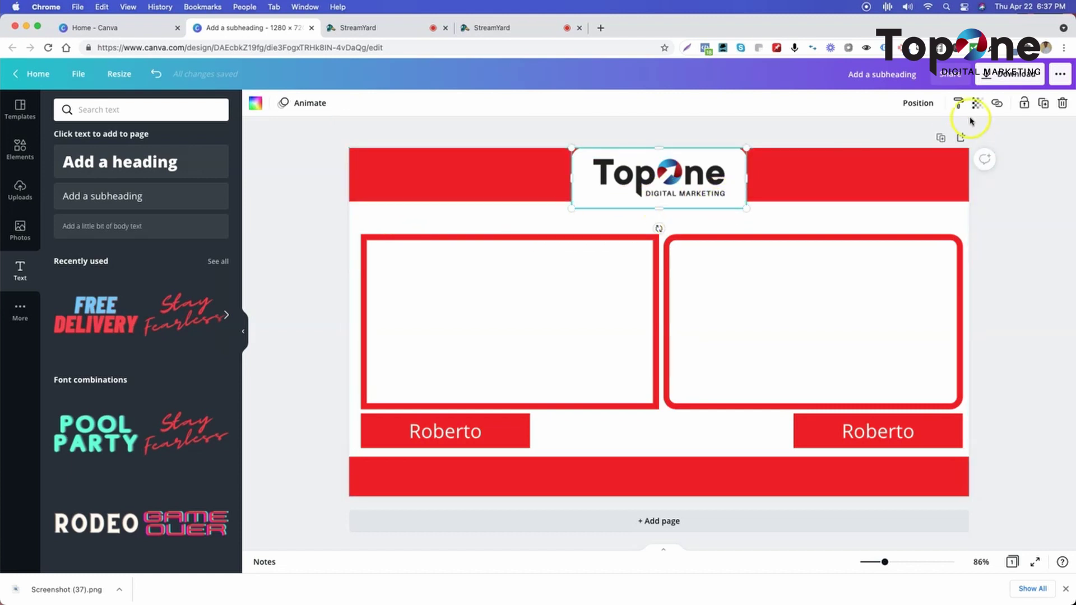
click(1019, 75)
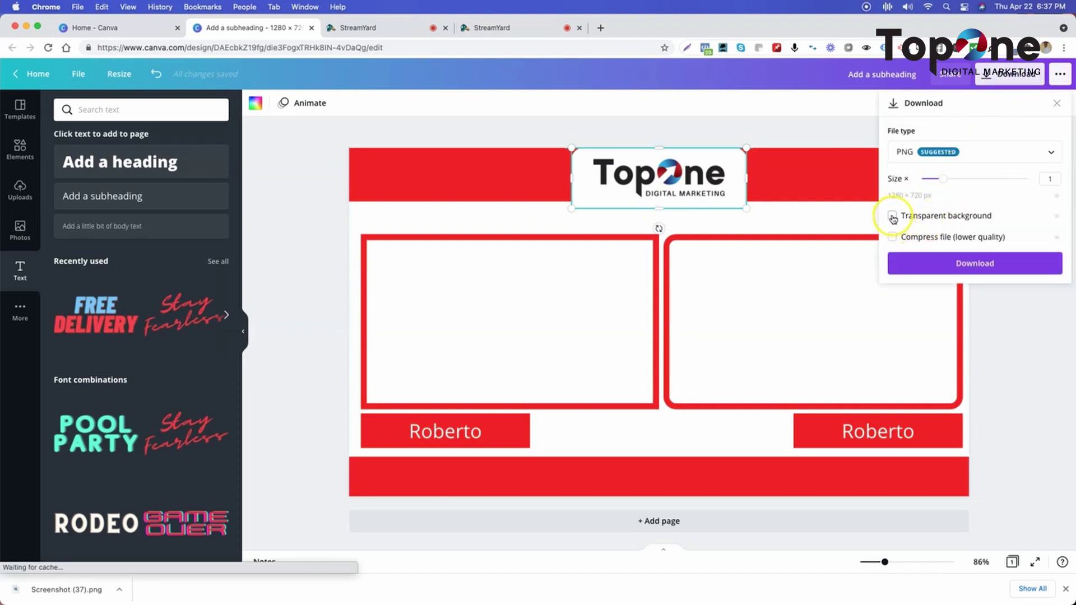
click(892, 216)
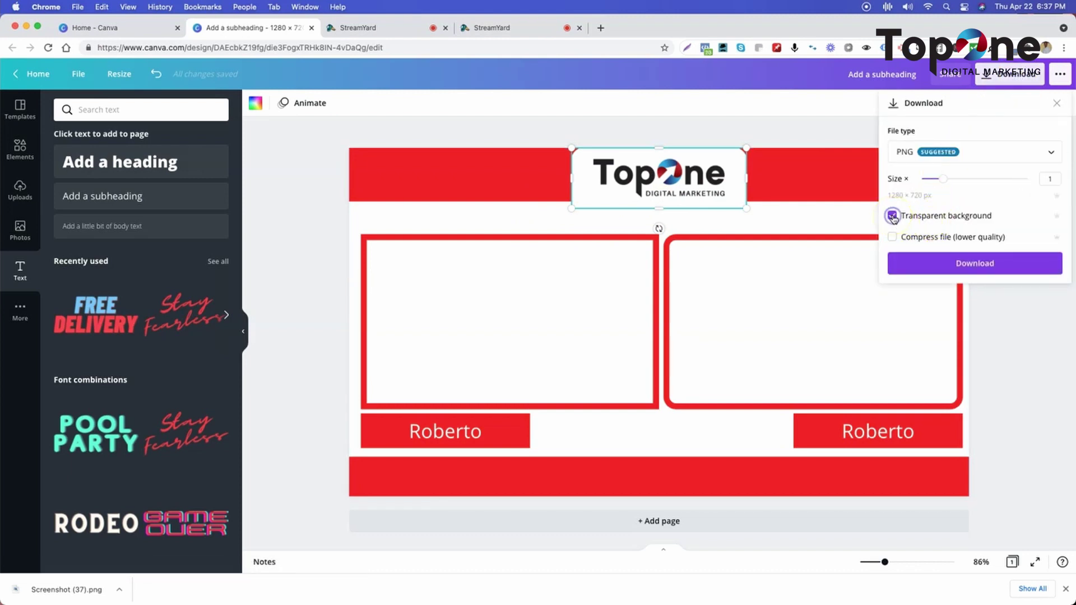
click(945, 263)
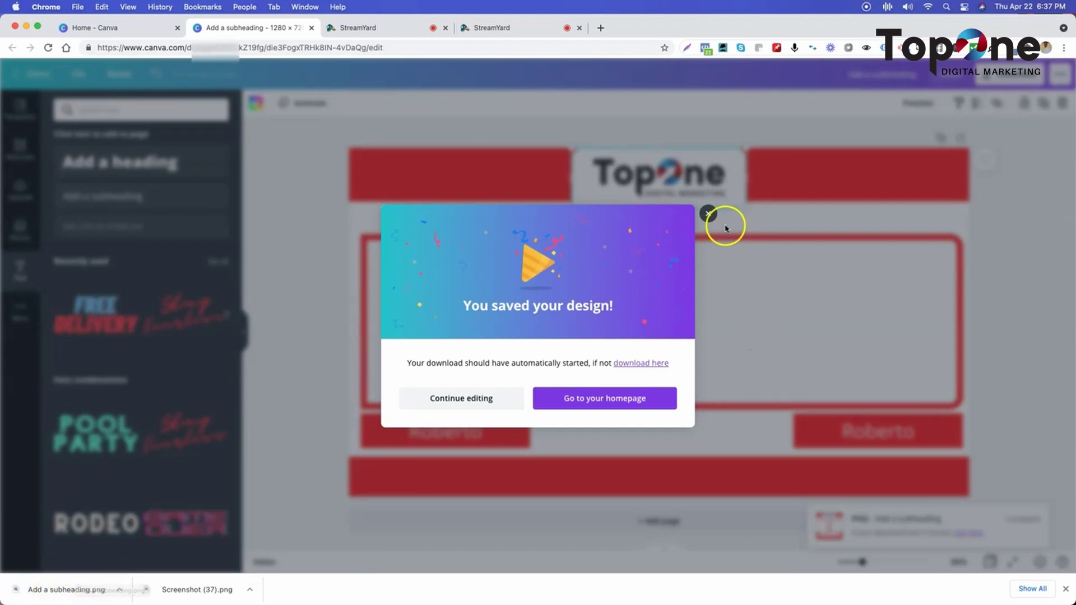
click(708, 214)
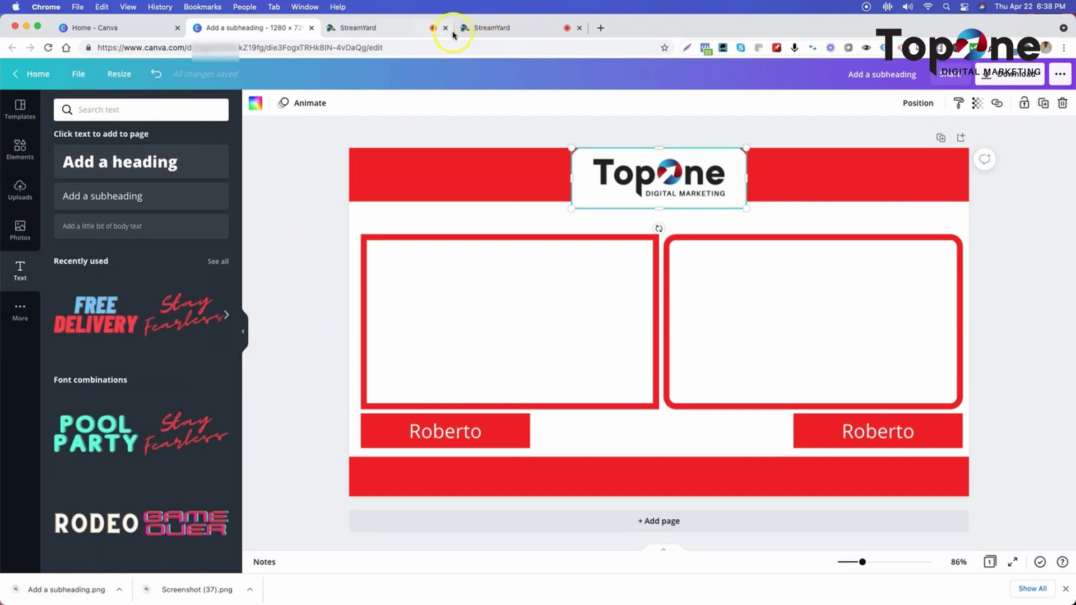
- Switch to the StreamYard studio and start uploading a new overlay image
click(501, 28)
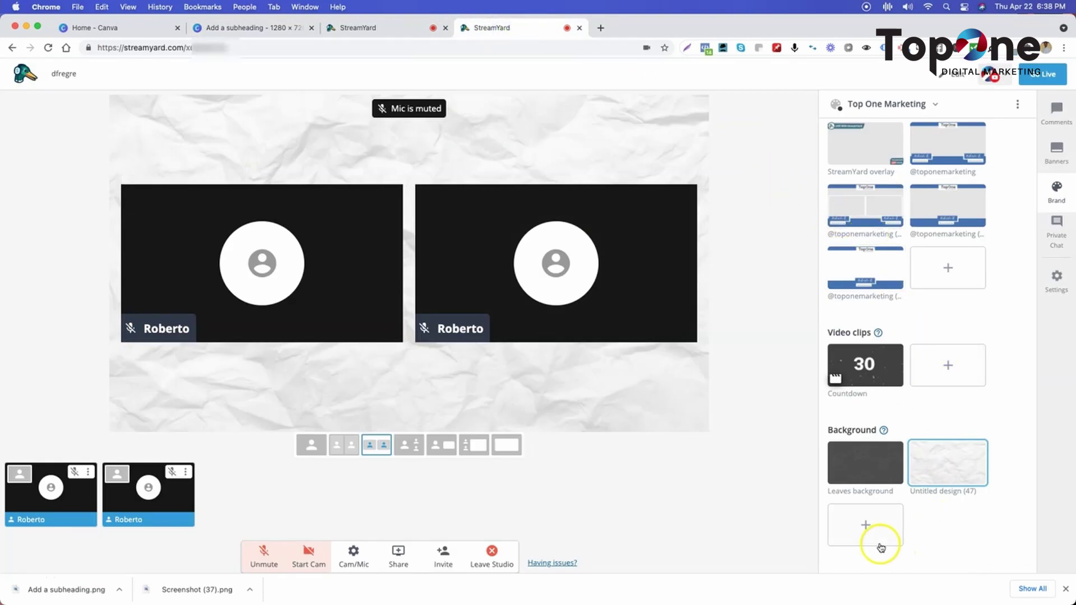
scroll(948, 269, up, 2)
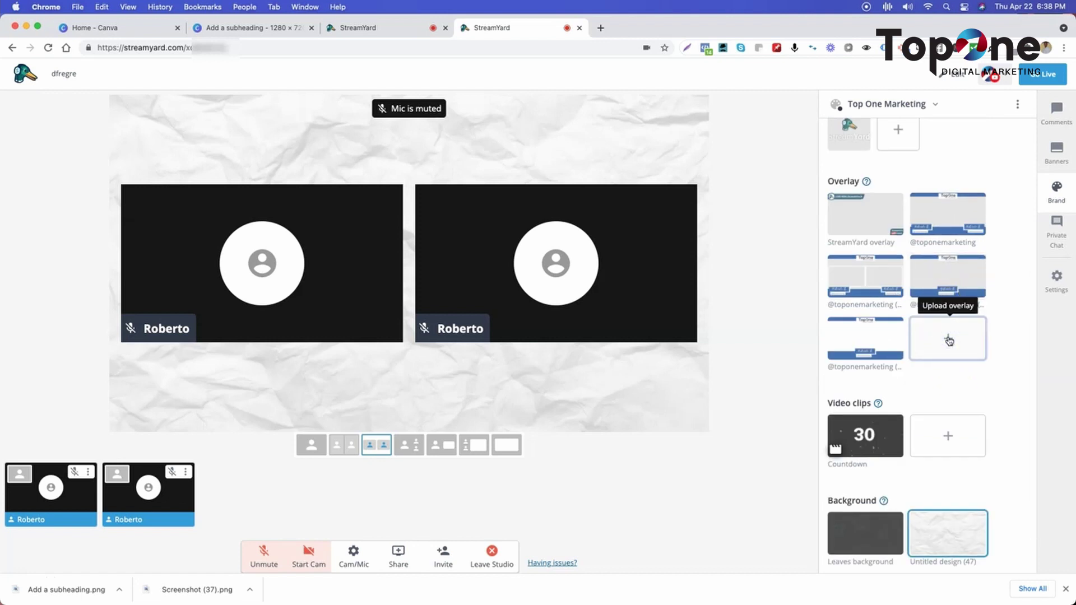
click(949, 340)
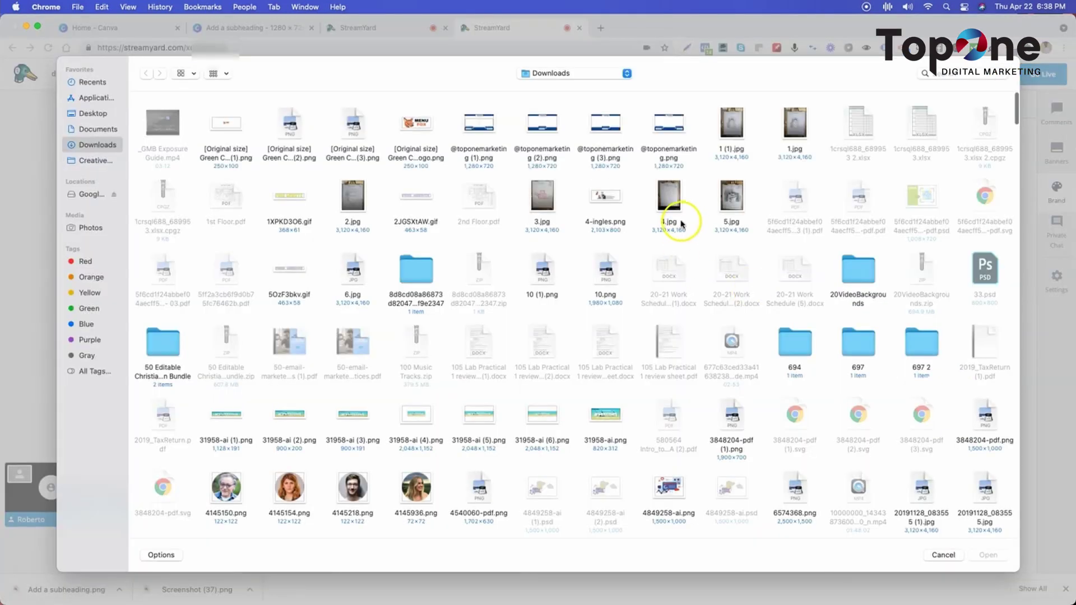
scroll(471, 286, down, 2)
scroll(471, 286, up, 2)
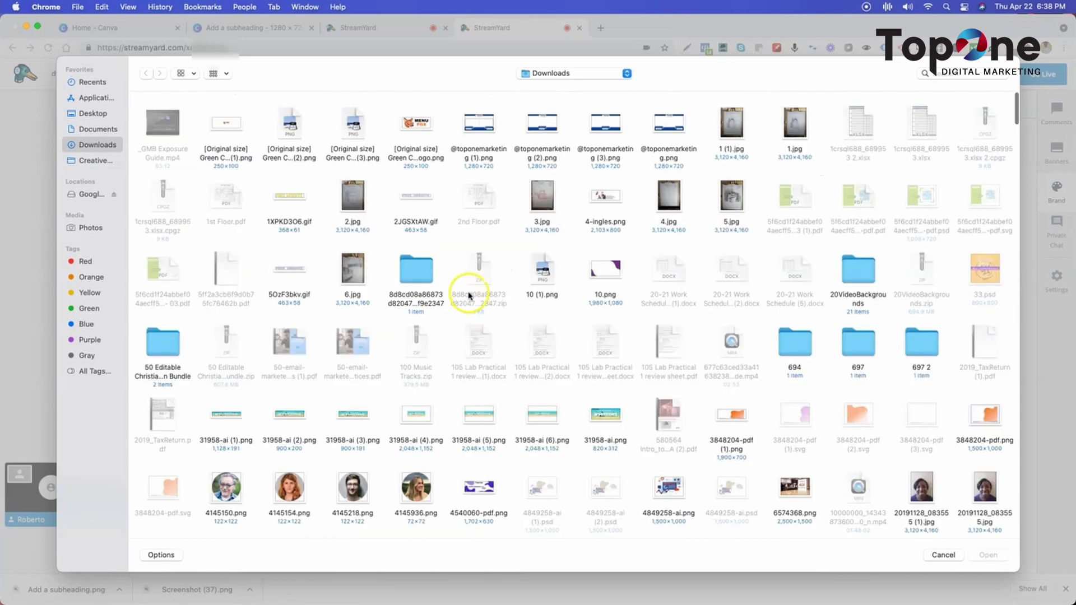
scroll(387, 286, down, 4)
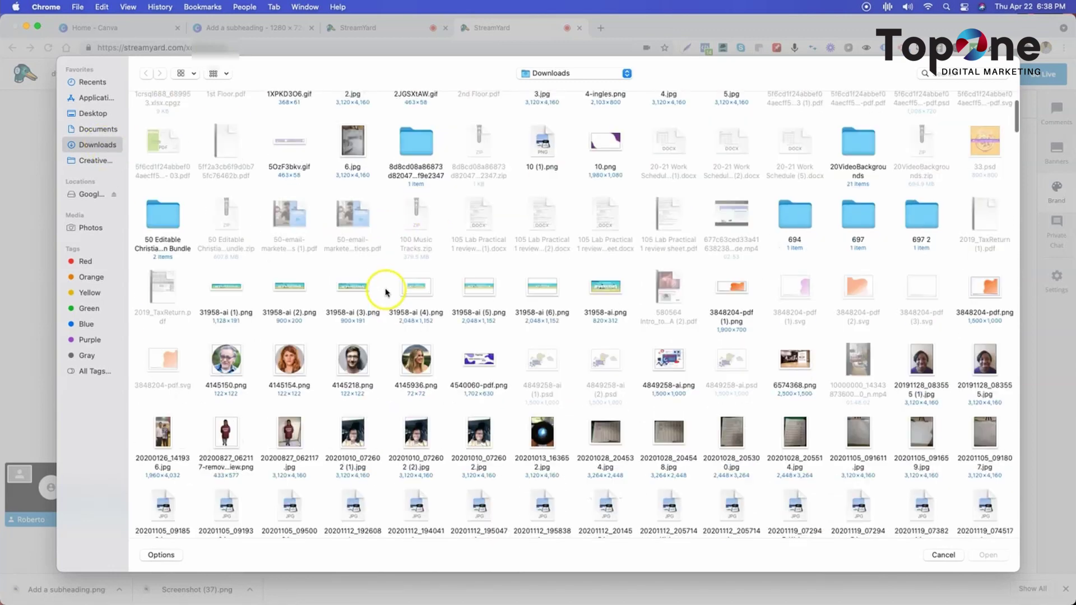
scroll(415, 325, down, 2)
scroll(420, 327, down, 4)
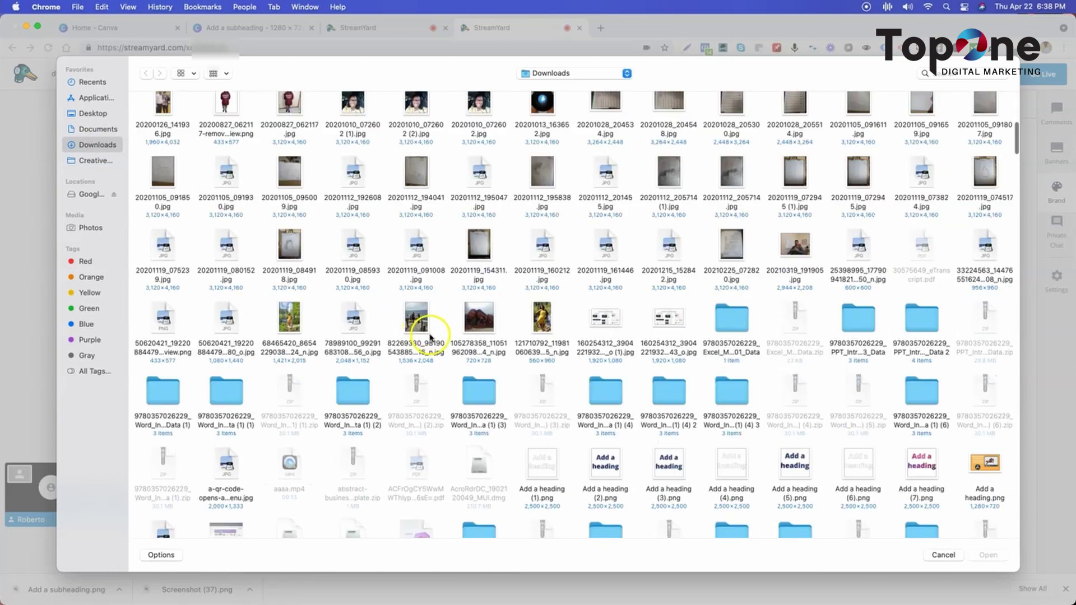
scroll(432, 338, down, 3)
scroll(432, 338, down, 3)
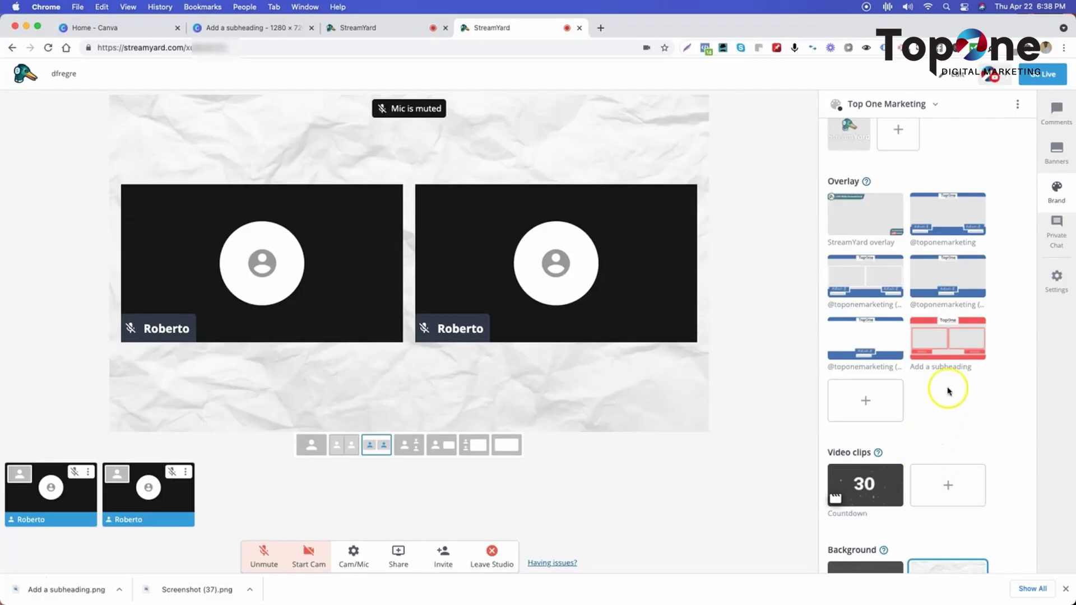
click(942, 337)
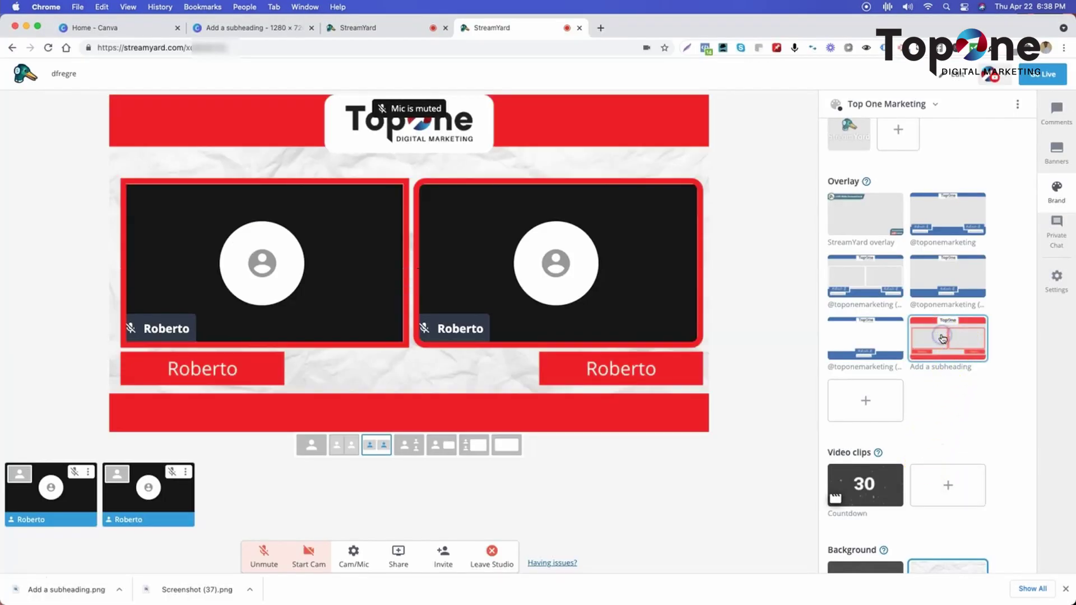